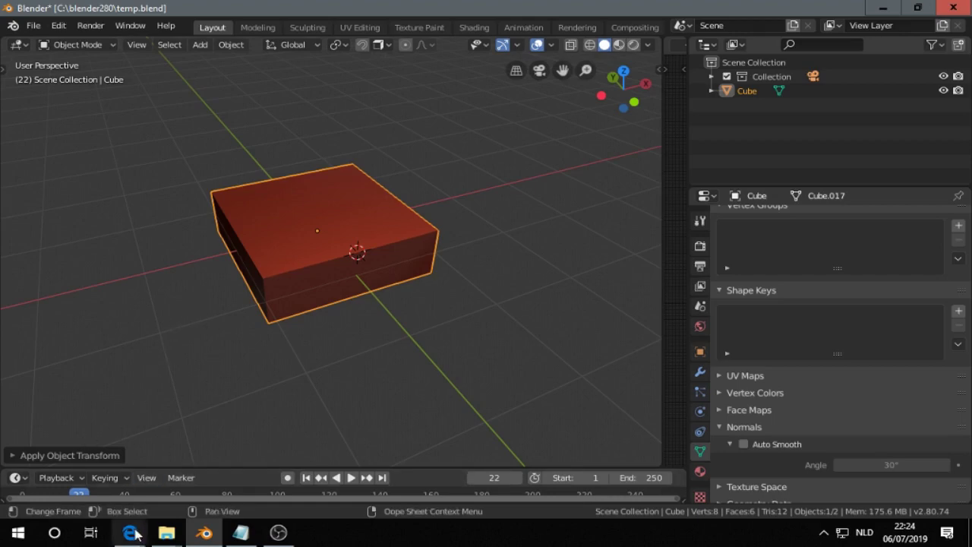
Consult the Advanced Boolean Tool forum thread in the browser, then return to Blender
mouse_move(133, 538)
left_click(23, 439)
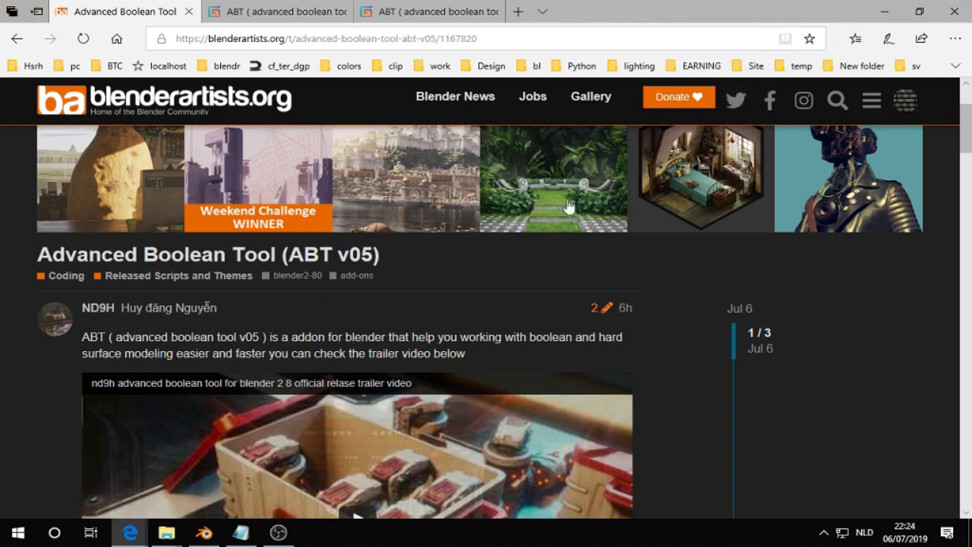
left_click(886, 12)
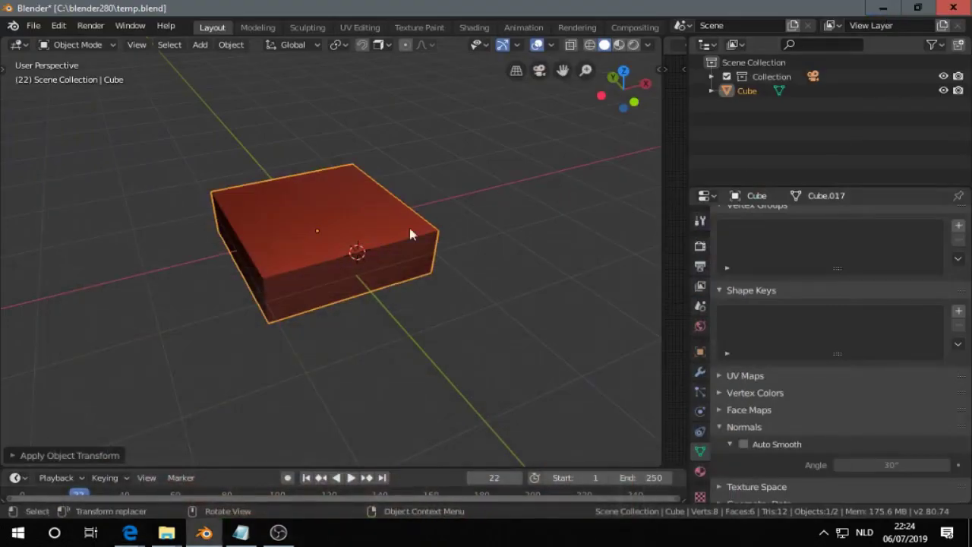
Browse the boolean add-on's quick modifier and shading options without changing anything
left_click(348, 257)
middle_click_drag(296, 252, 300, 243)
scroll(277, 241, "up", 1)
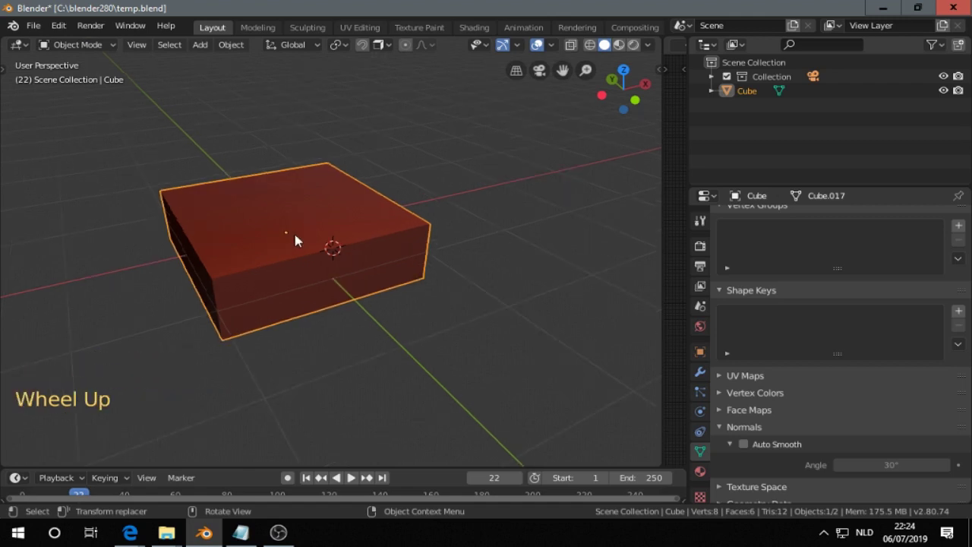
key("alt+x")
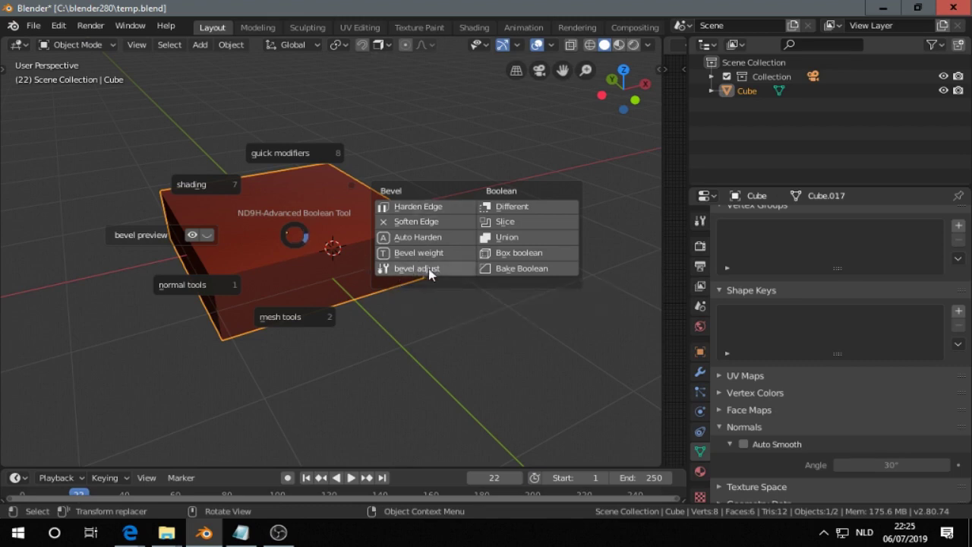
left_click(289, 154)
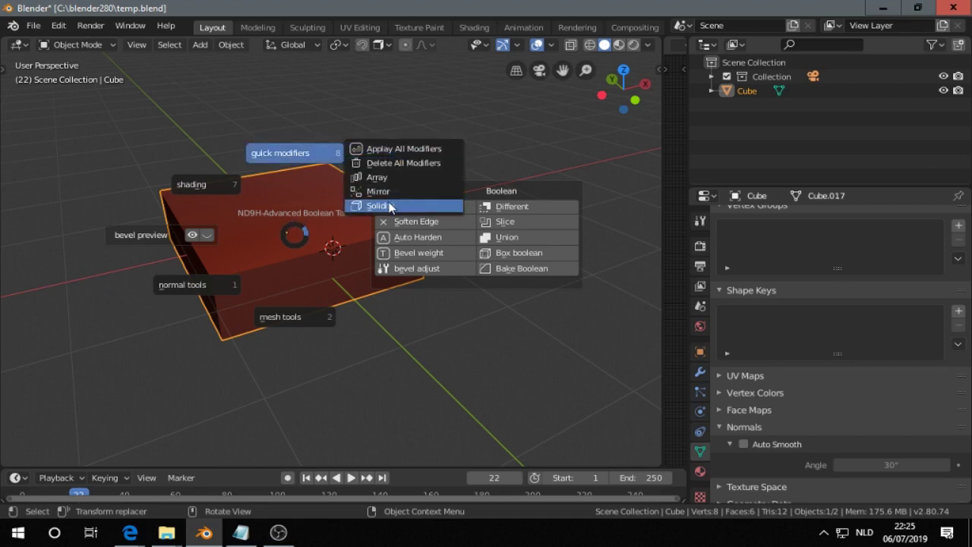
left_click(207, 190)
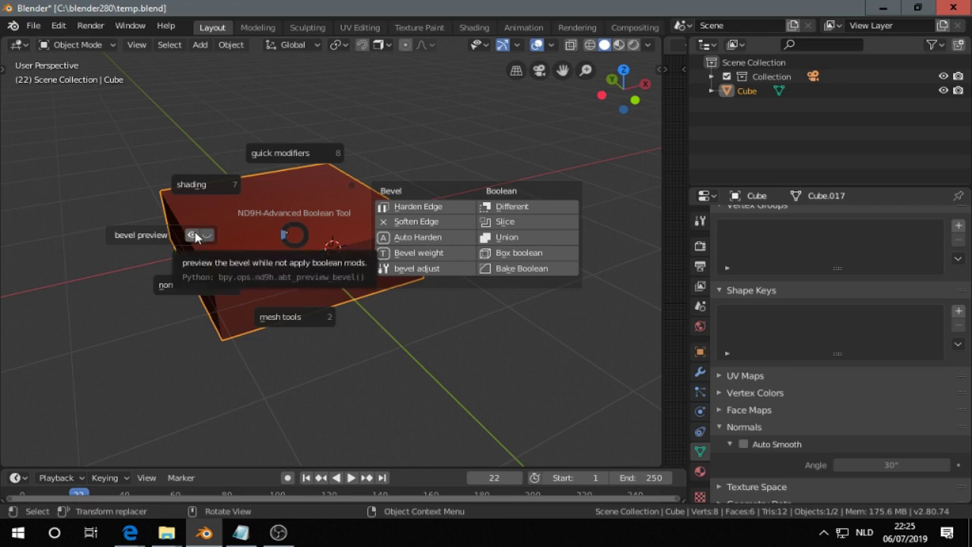
mouse_move(184, 295)
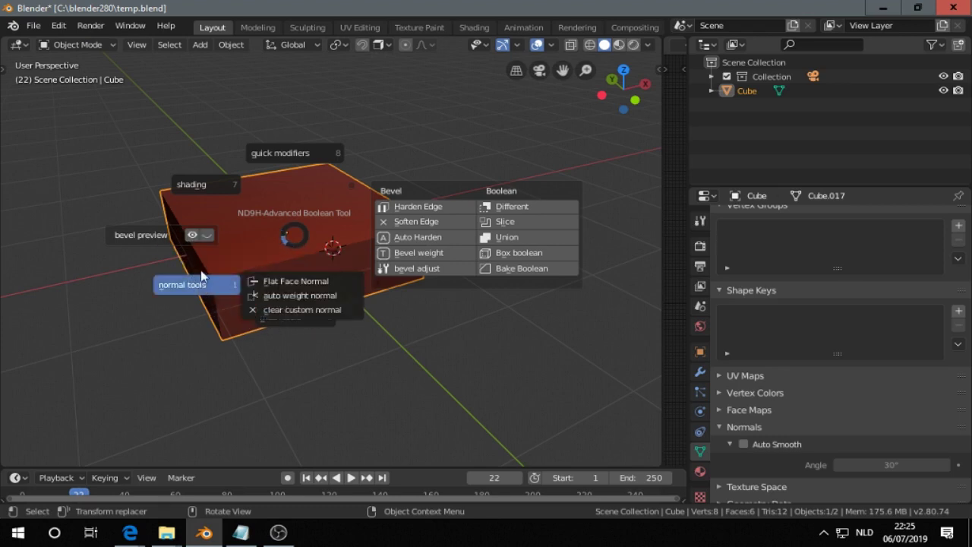
mouse_move(276, 323)
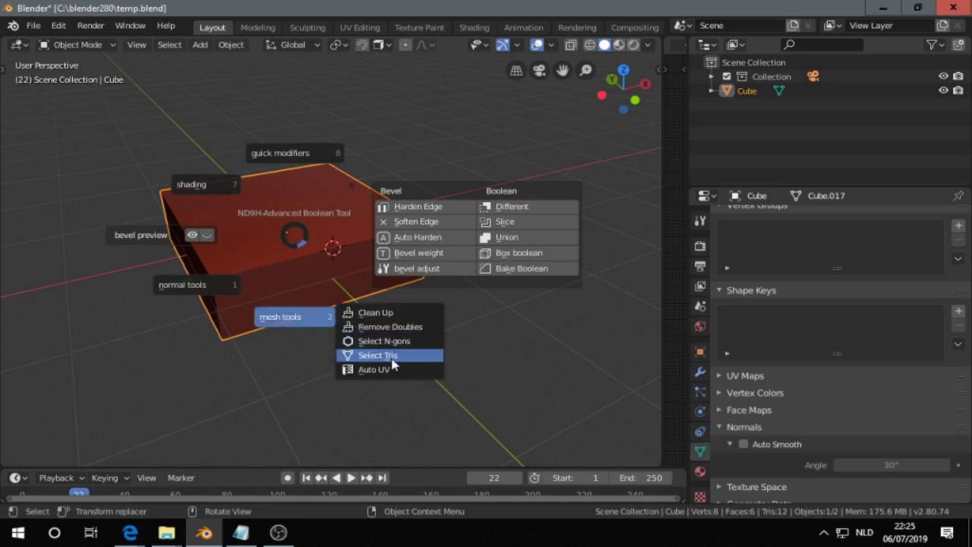
left_click(295, 242)
middle_click_drag(285, 245, 311, 240)
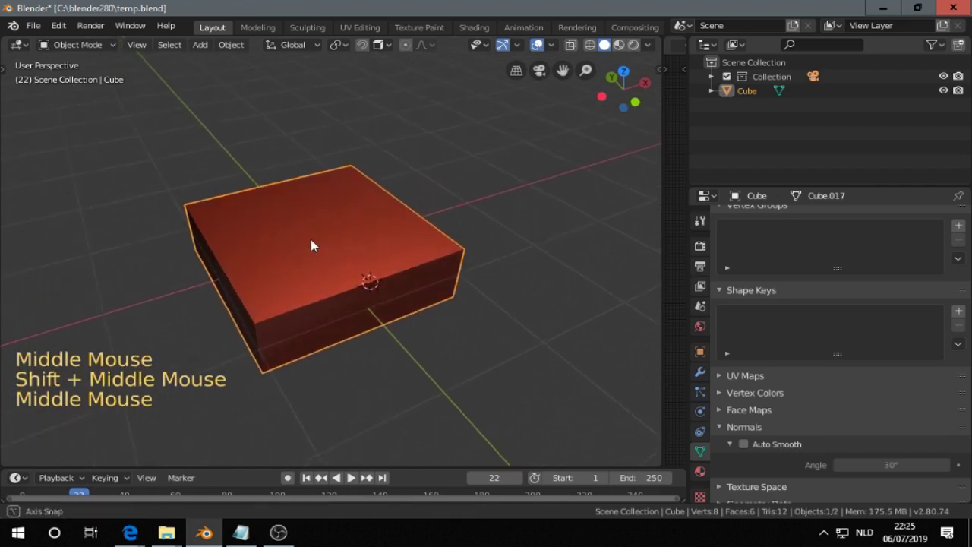
Snap the 3D cursor to the box's front top edge and return to Object Mode
key("Tab")
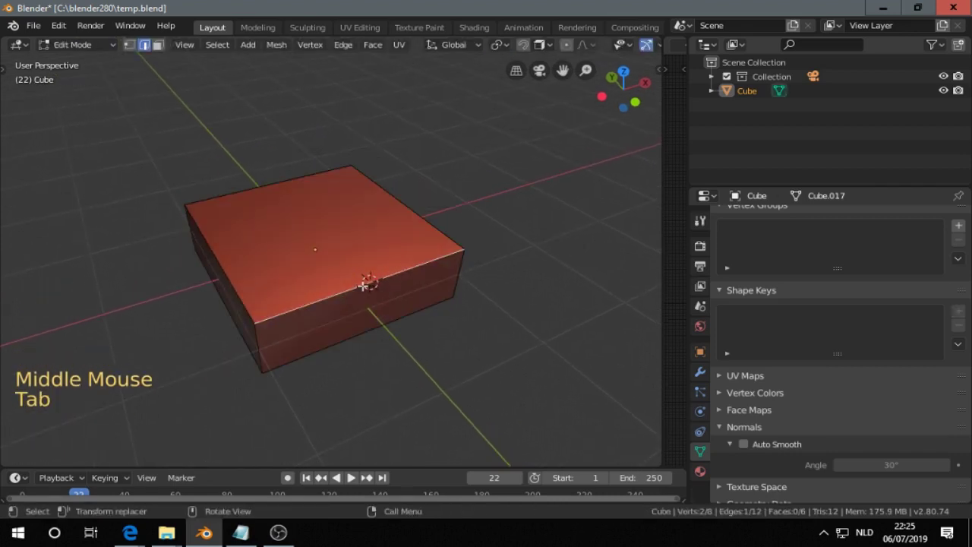
key("2")
left_click(364, 284)
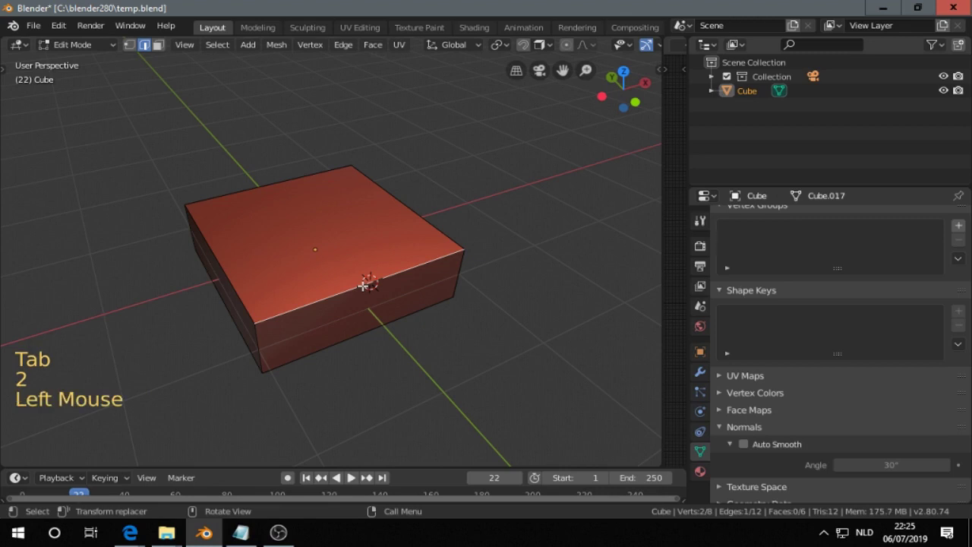
key("shift+s")
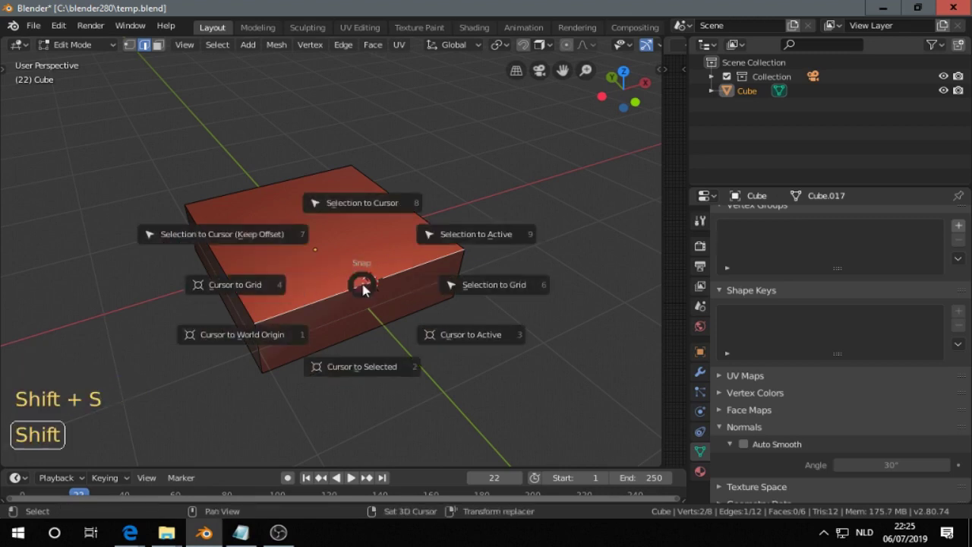
left_click(363, 366)
key("Tab")
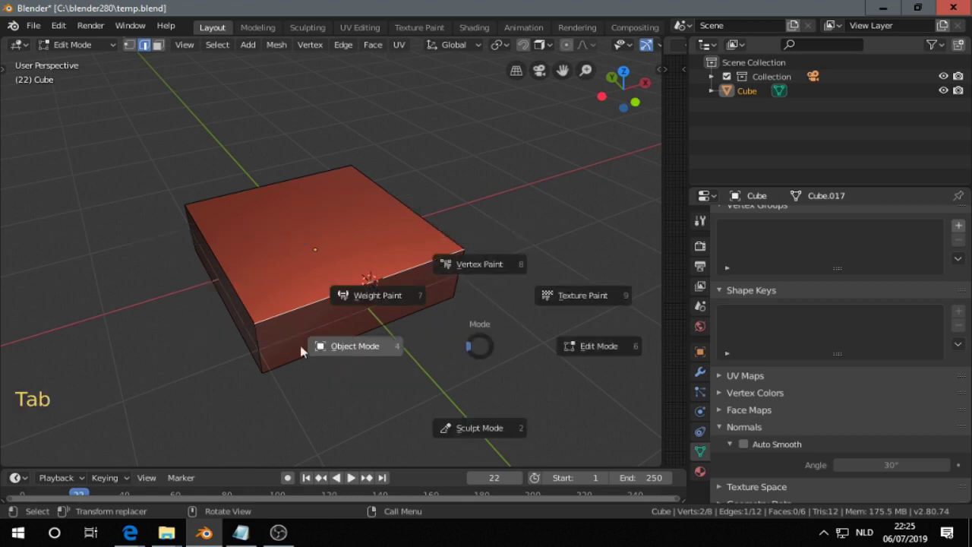
left_click(304, 346)
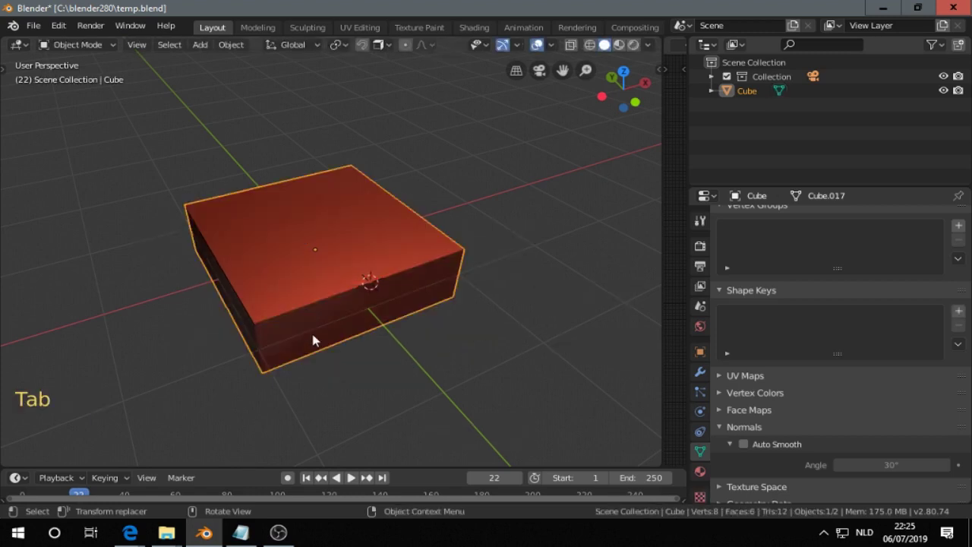
Add a cube at the cursor, shrink it, and stretch it along X into a long thin box
scroll(313, 341, "up", 1, "shift")
key("shift+a")
key("m")
key("c")
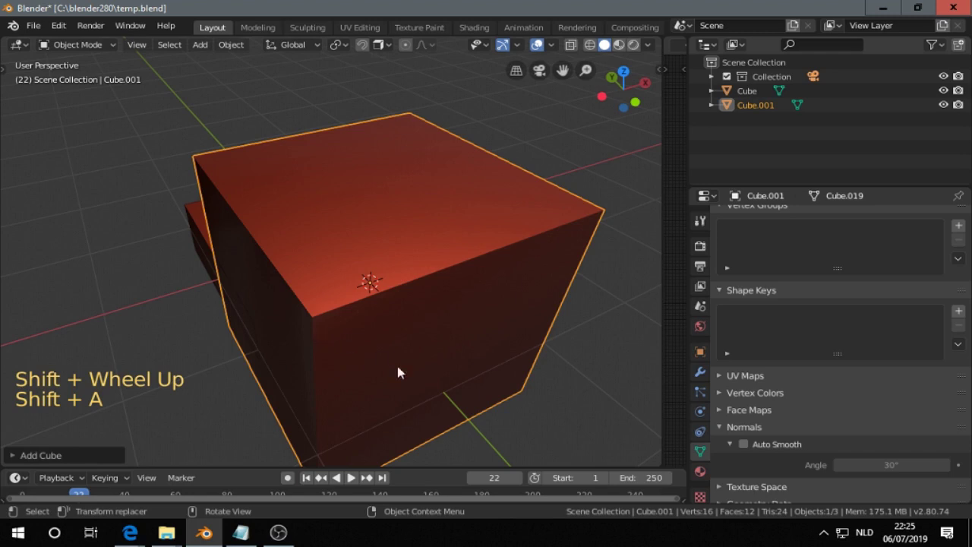
key("s")
left_click(362, 310)
key("s")
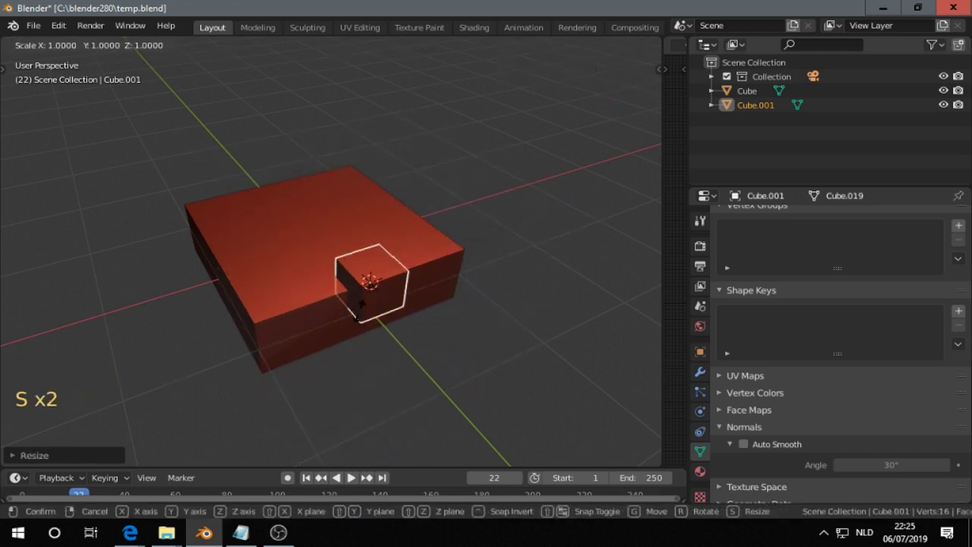
key("x")
left_click(298, 338)
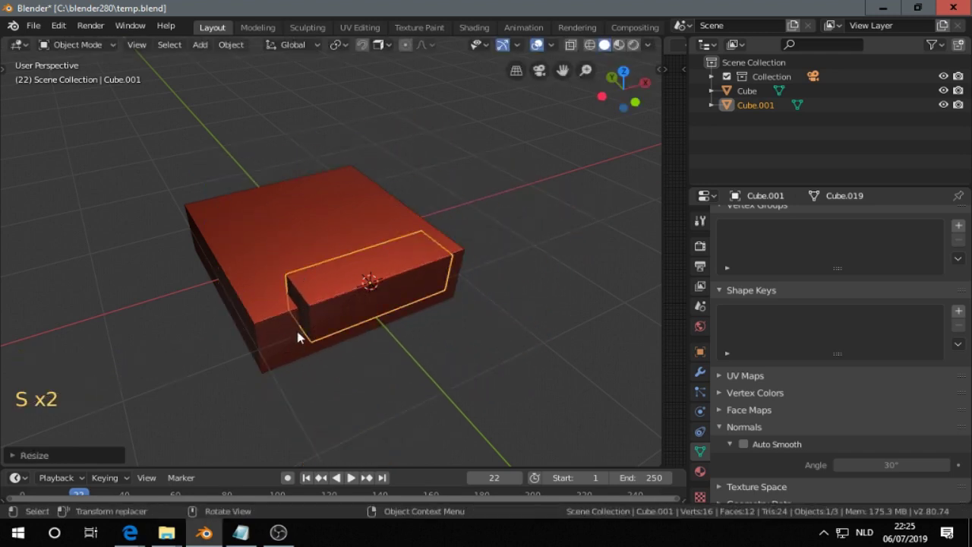
Apply the cutter's scale and add the main box to the selection
key("ctrl+a")
left_click(362, 306)
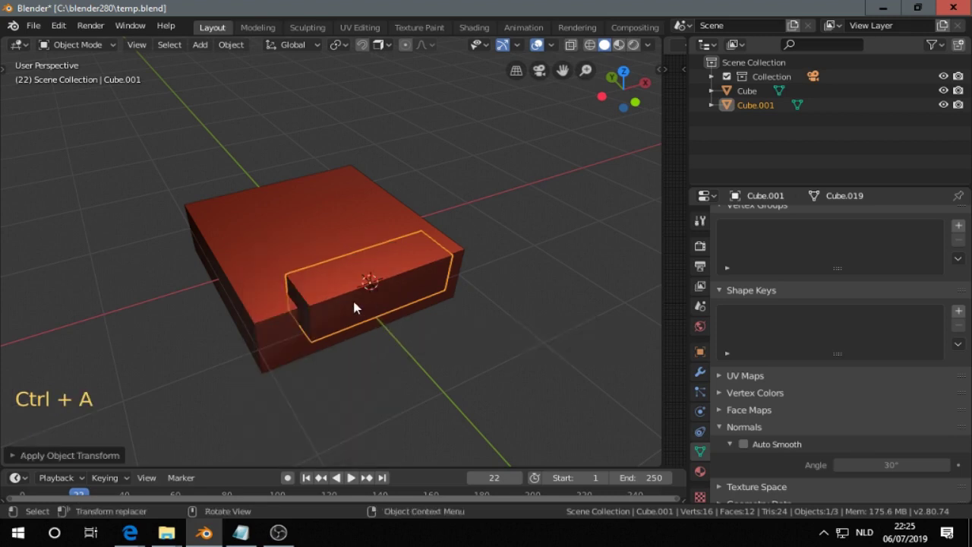
middle_click_drag(354, 305, 357, 279)
left_click(278, 233, "shift")
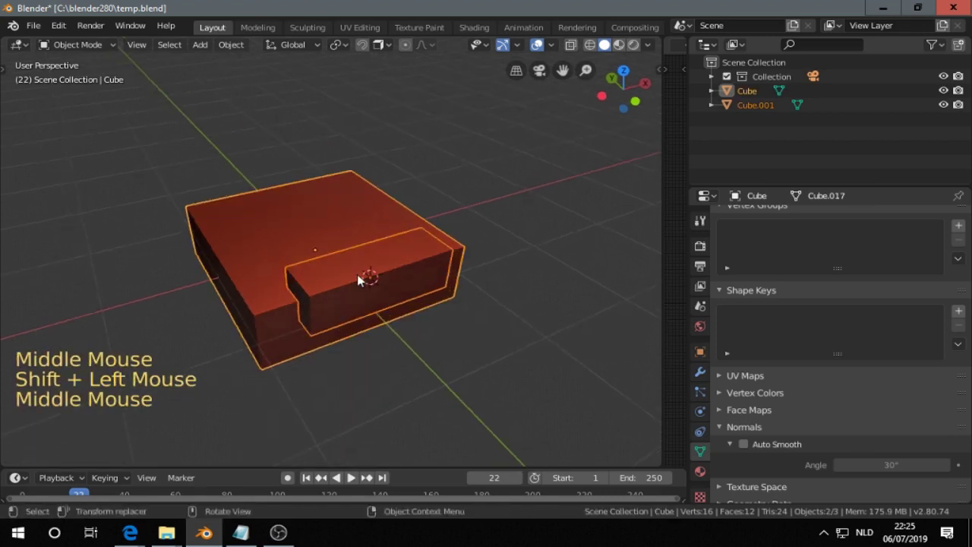
Cut the cutter's shape into the box using the add-on's Slice option
key("alt+x")
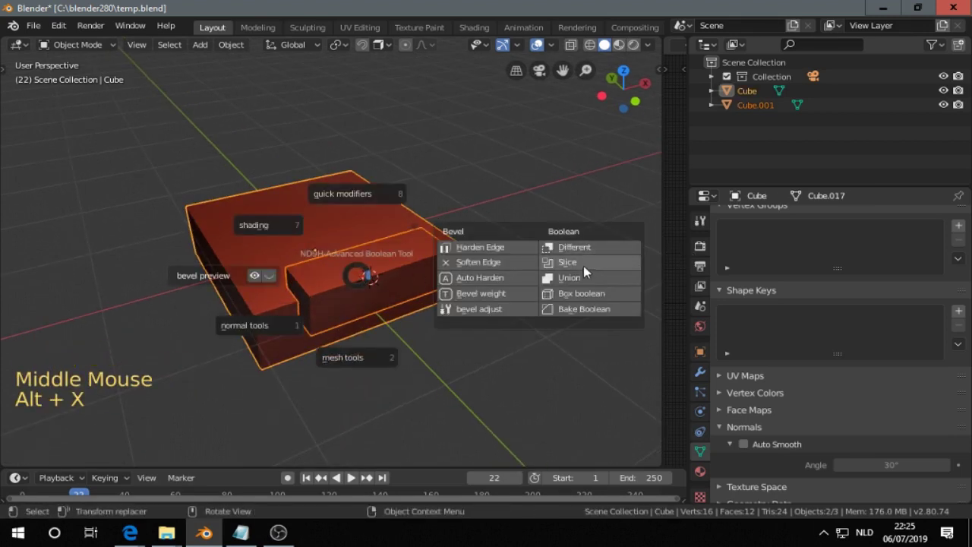
left_click(584, 266)
middle_click_drag(542, 284, 434, 304)
Select only the main box and apply the add-on's bevel preview
left_click(387, 229)
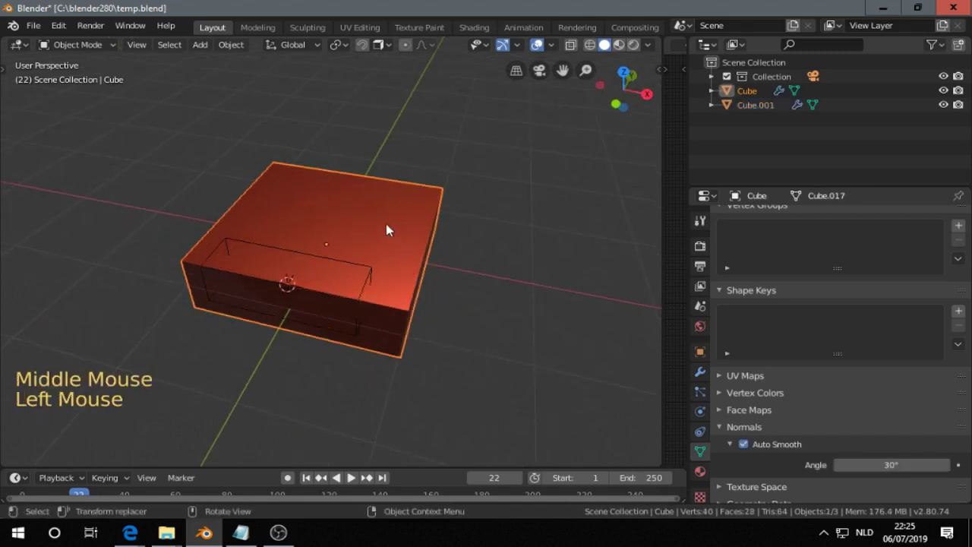
middle_click_drag(387, 231, 465, 230)
key("alt+x")
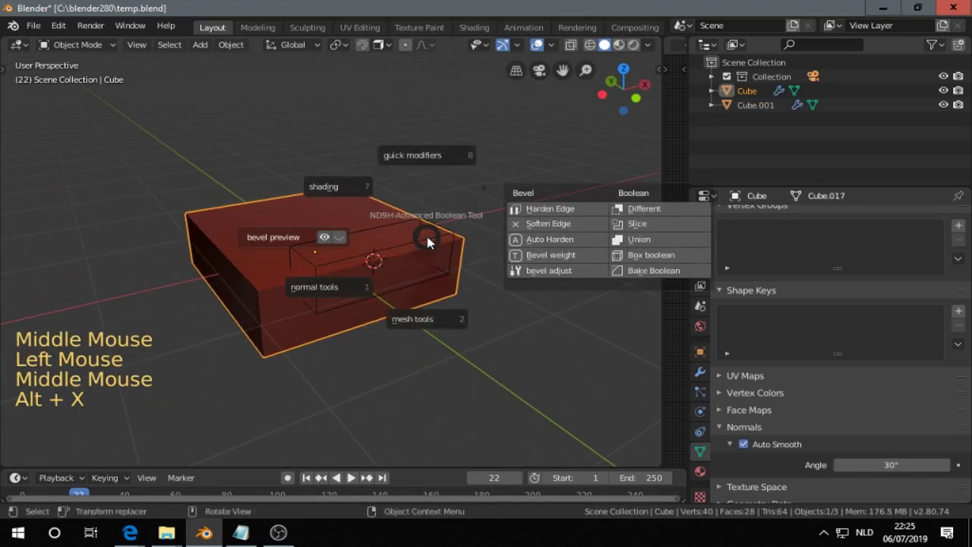
left_click(324, 238)
middle_click_drag(325, 239, 341, 282)
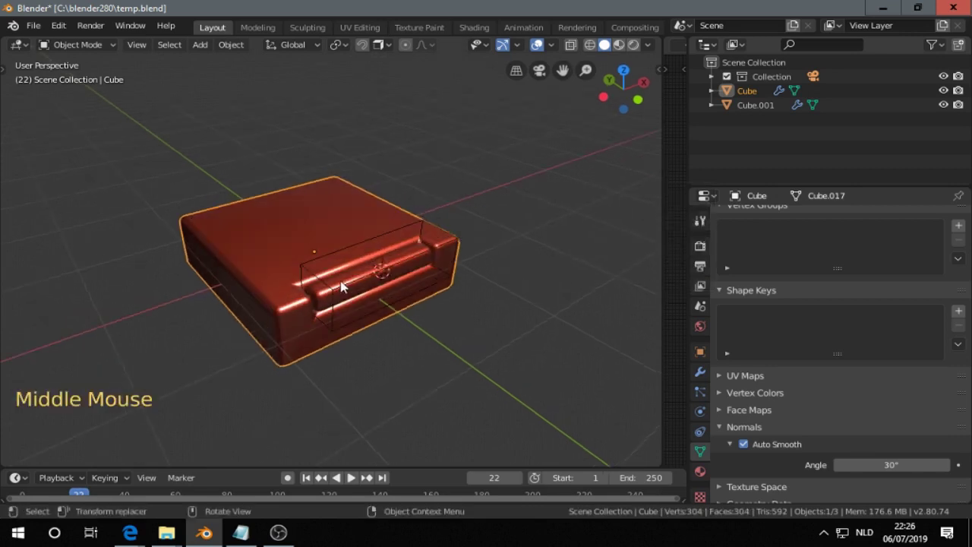
Adjust the box's bevel, scrolling to set its segment count
key("alt+x")
left_click(495, 319)
scroll(494, 319, "up", 2)
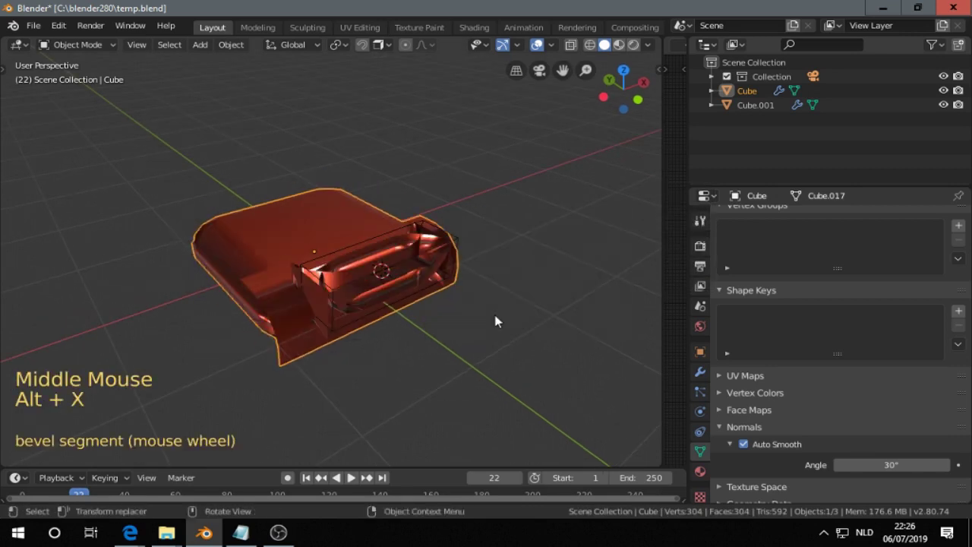
scroll(408, 329, "up", 3)
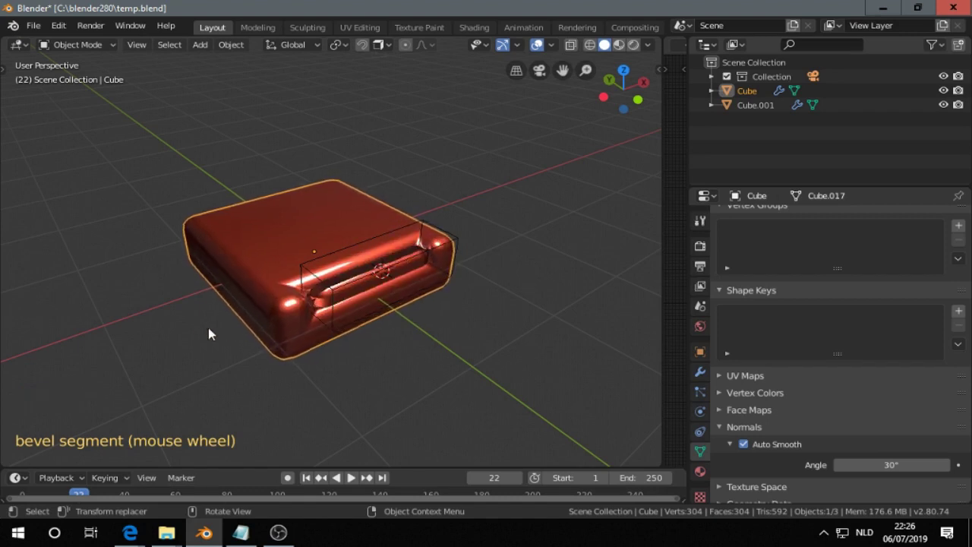
scroll(166, 335, "down", 4)
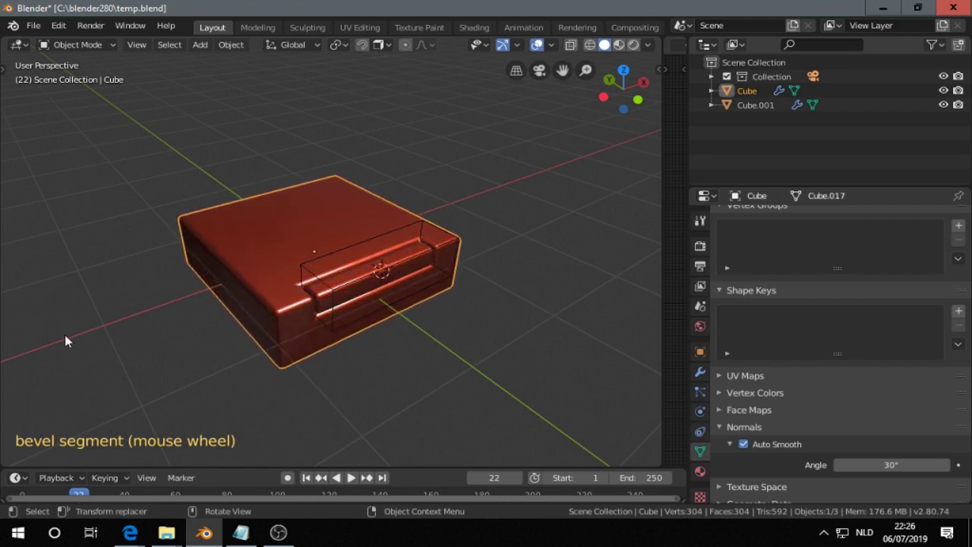
Inspect the notch and switch the box to Shaded Wire display
middle_click_drag(139, 340, 329, 352)
scroll(195, 351, "up", 2)
scroll(329, 351, "up", 4)
middle_click_drag(339, 243, 293, 303)
middle_click_drag(421, 271, 424, 277)
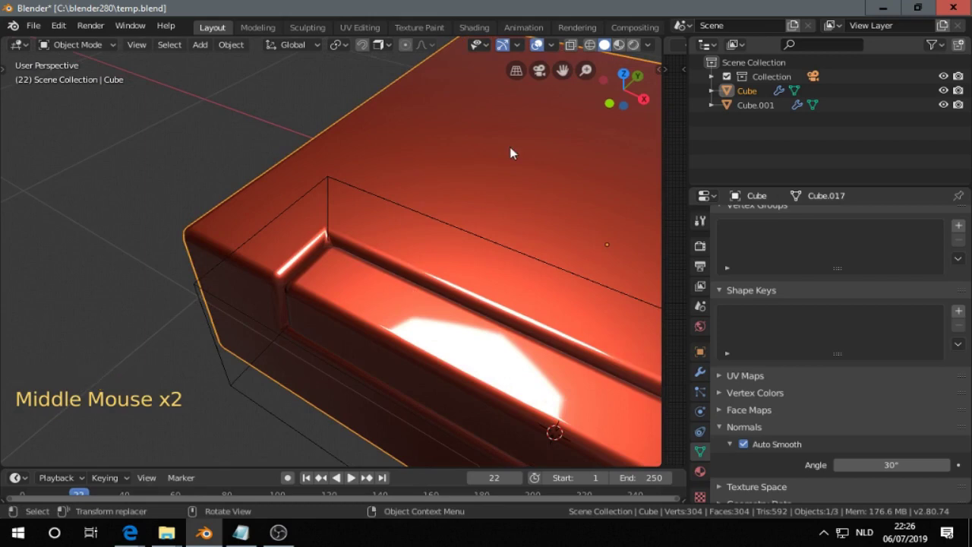
key("alt+x")
mouse_move(398, 101)
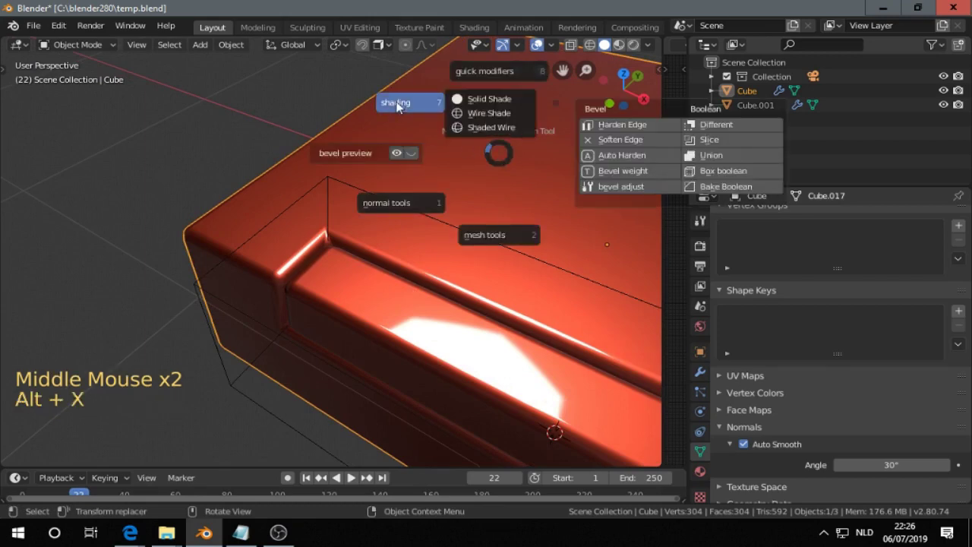
left_click(486, 127)
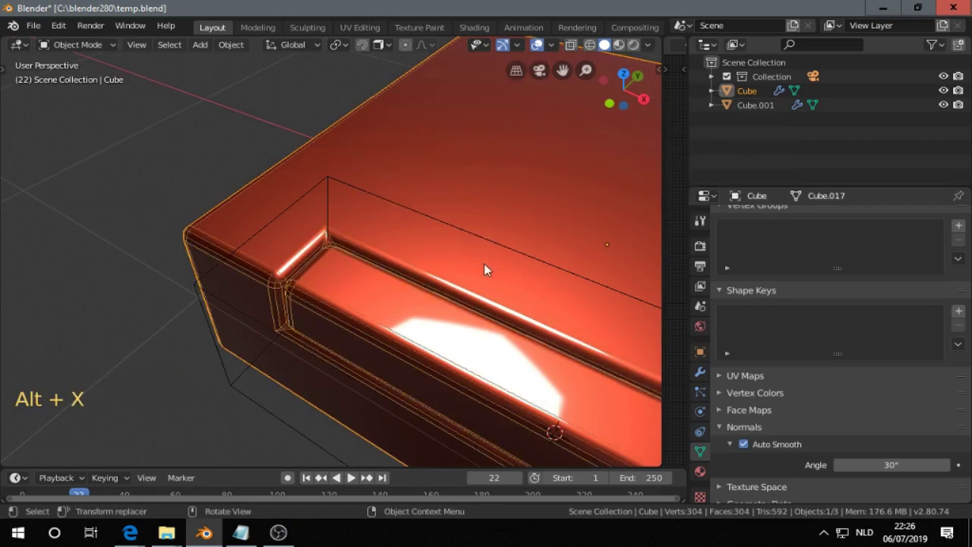
mouse_move(486, 268)
middle_mouse_down()
mouse_move(475, 266)
mouse_move(506, 258)
mouse_move(388, 259)
middle_mouse_up()
scroll(475, 268, "up", 1)
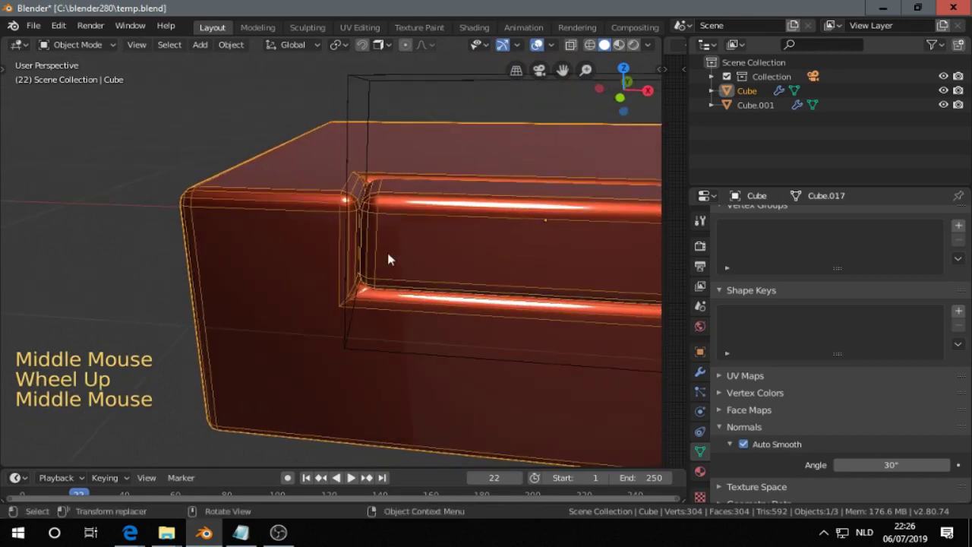
middle_click_drag(375, 210, 364, 228)
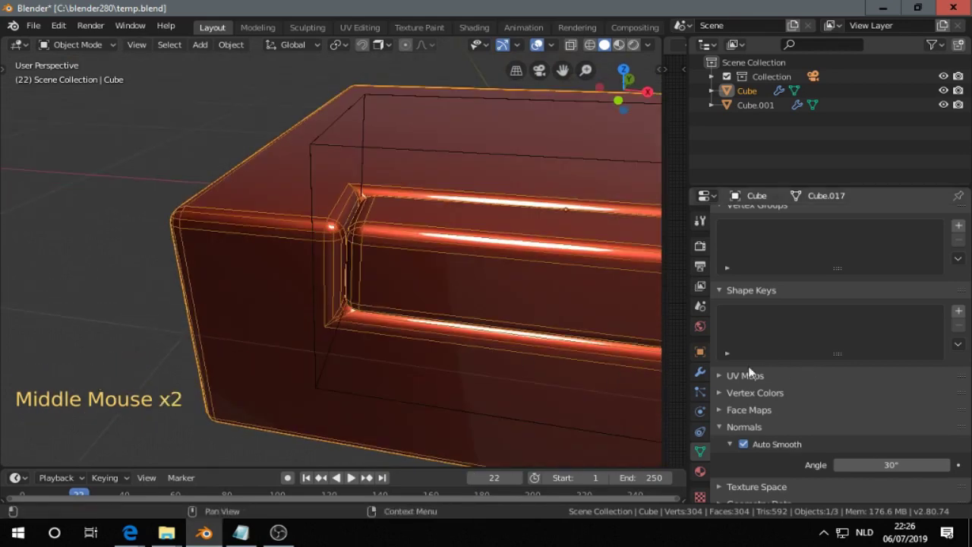
Set the Bevel modifier's Outer Miter to Arc
left_click(706, 376)
scroll(845, 376, "down", 6)
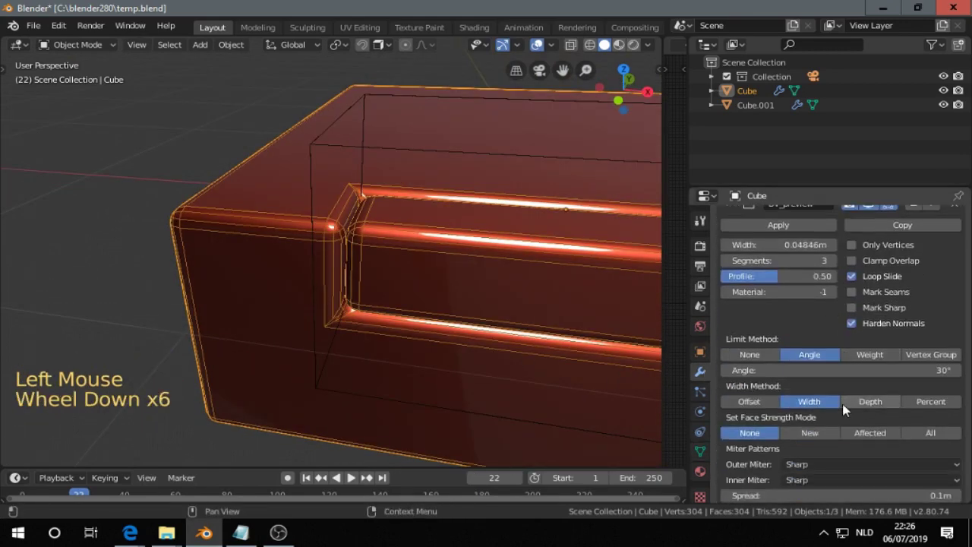
scroll(843, 409, "down", 3)
left_click(793, 450)
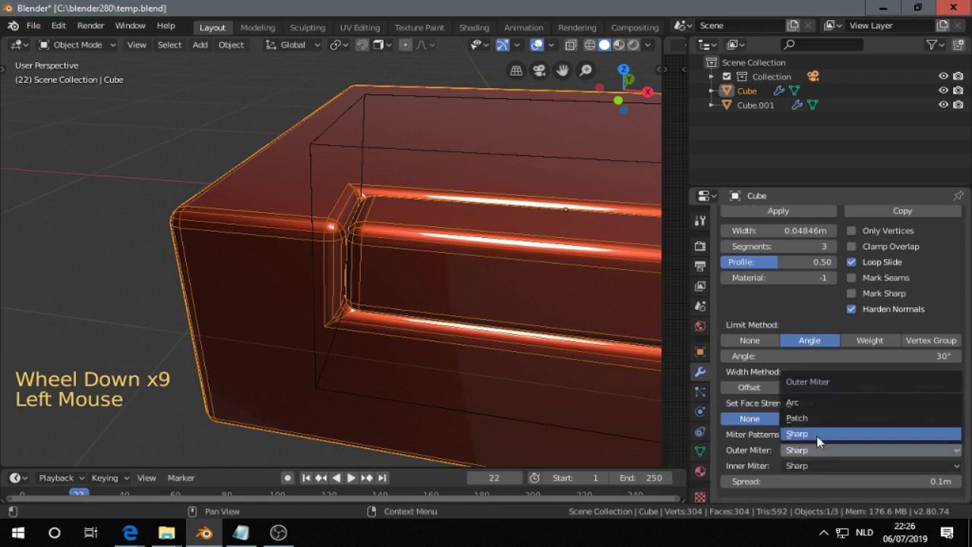
left_click(815, 409)
middle_click_drag(408, 274, 425, 281)
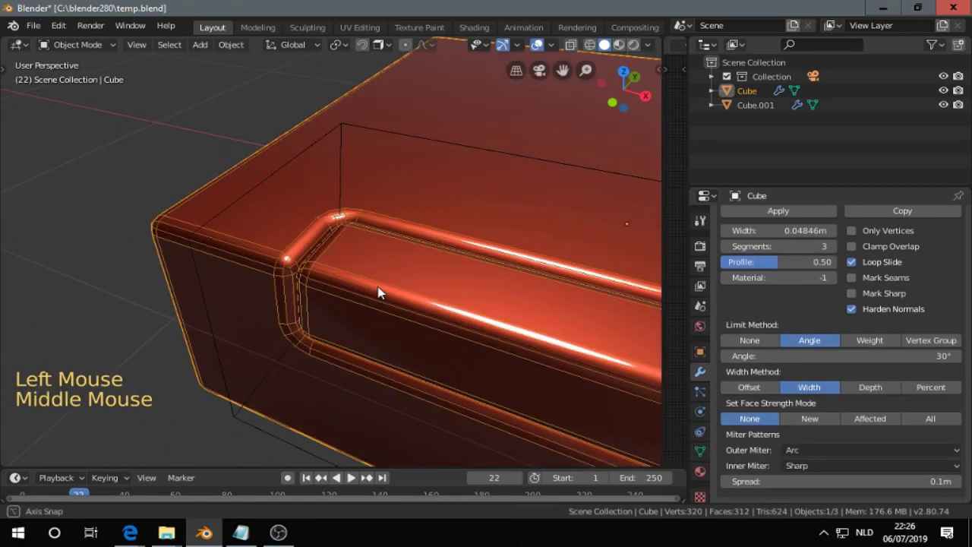
scroll(834, 336, "up", 2)
Raise the bevel to 5 segments and narrow its width to 0.03746 m
left_click(831, 304)
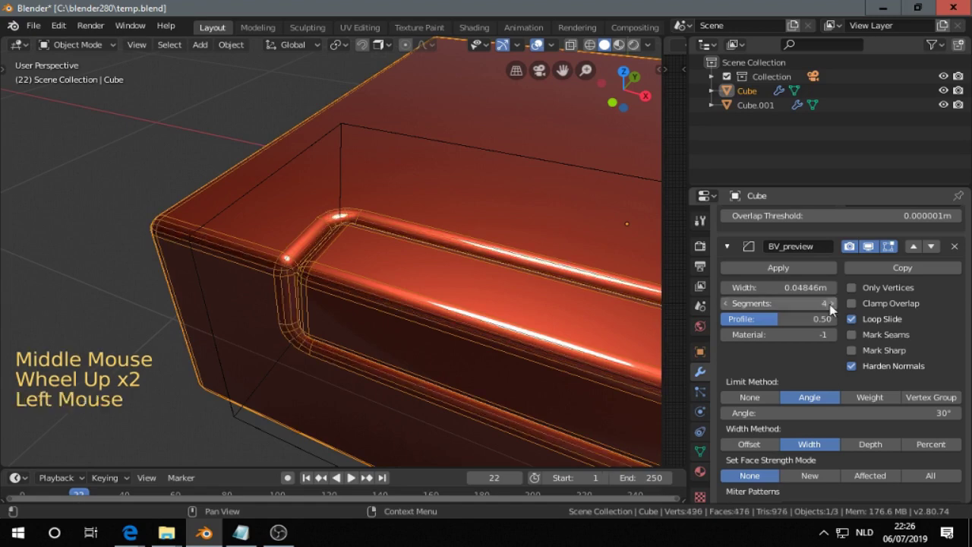
left_click(832, 304)
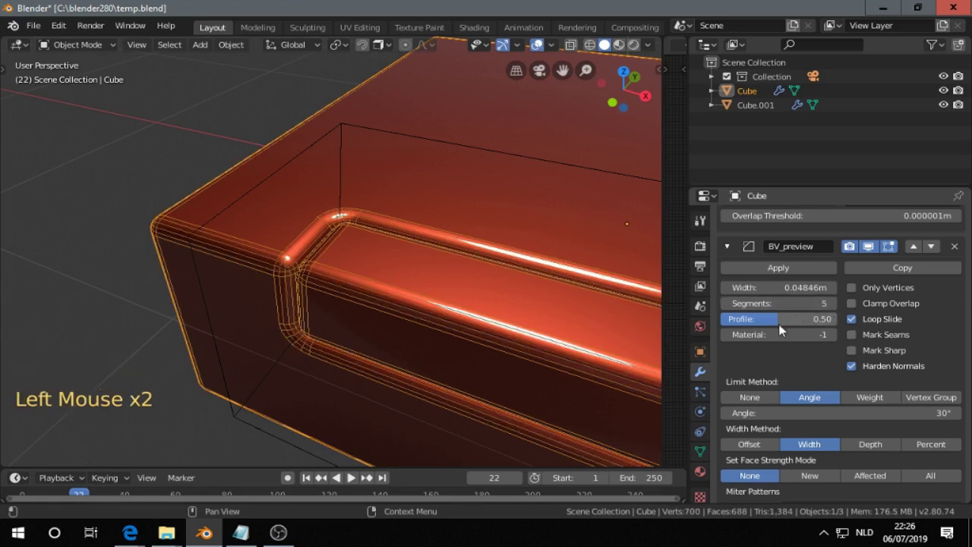
left_click_drag(779, 287, 756, 288, "shift")
scroll(541, 259, "down", 3)
middle_click_drag(535, 262, 467, 240, "shift")
key("alt+x")
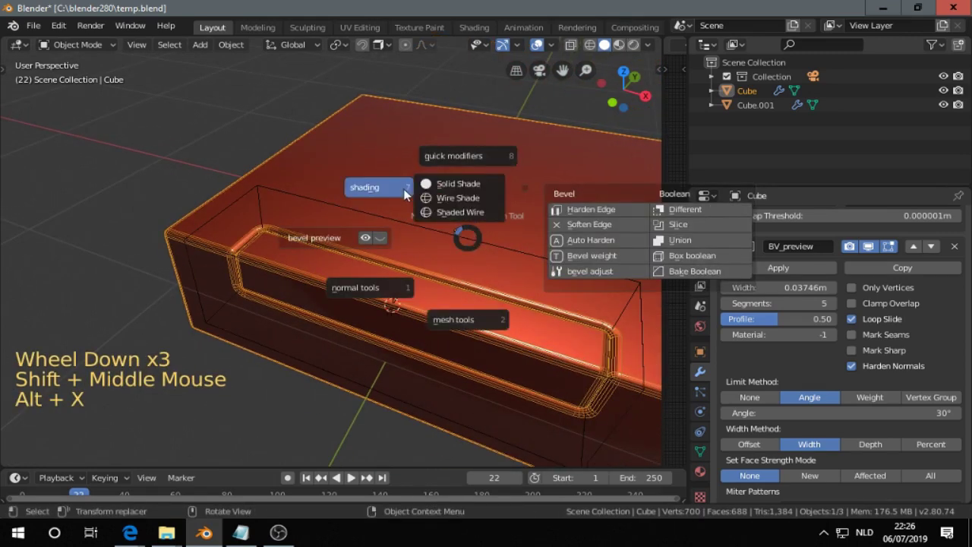
Switch the box back to Solid shading with object wireframe display left off
left_click(437, 199)
middle_click_drag(436, 199, 415, 258)
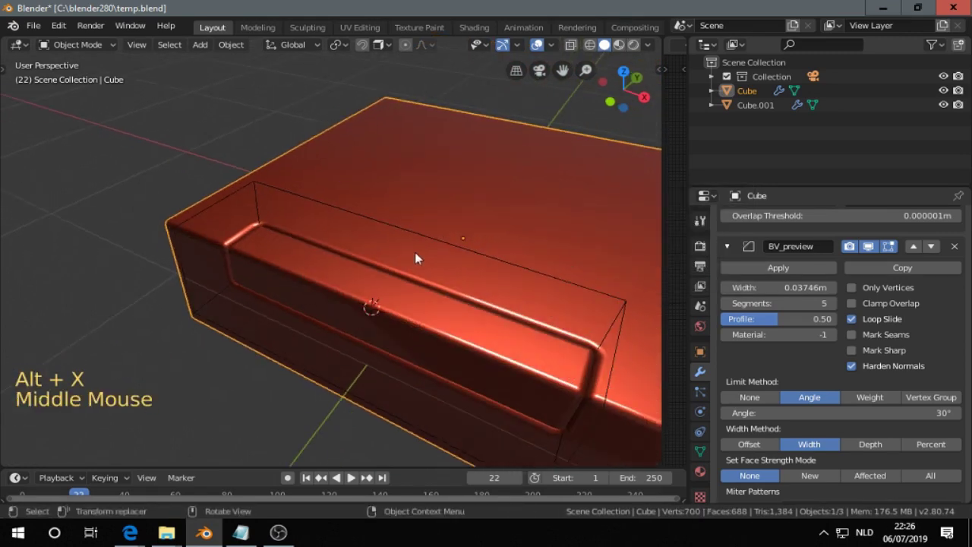
left_click(702, 352)
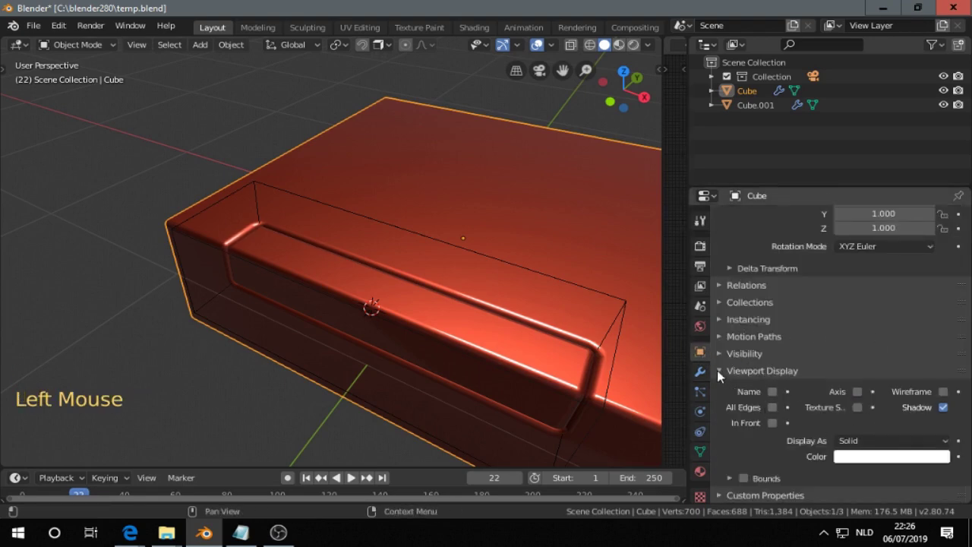
left_click(944, 392)
left_click(944, 391)
left_click(944, 391)
left_click(944, 391)
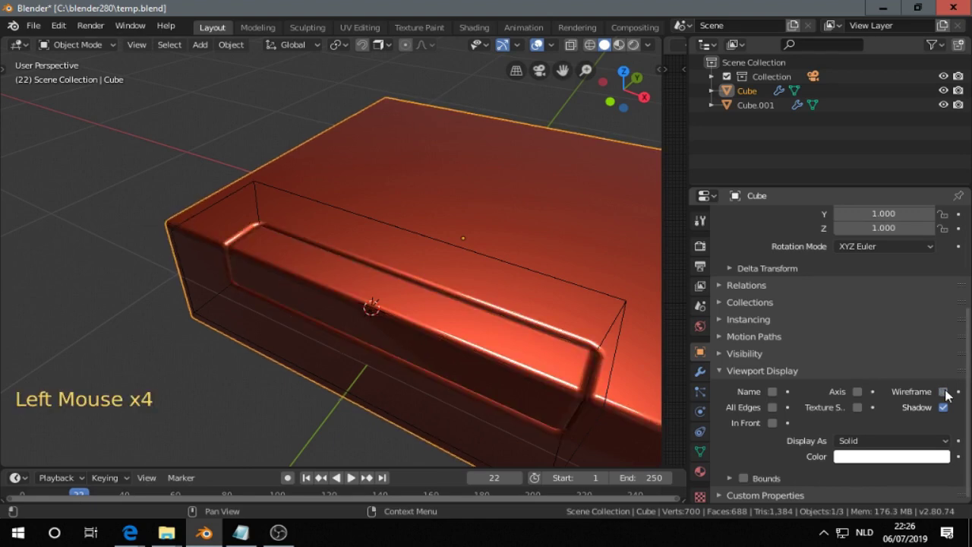
left_click(701, 372)
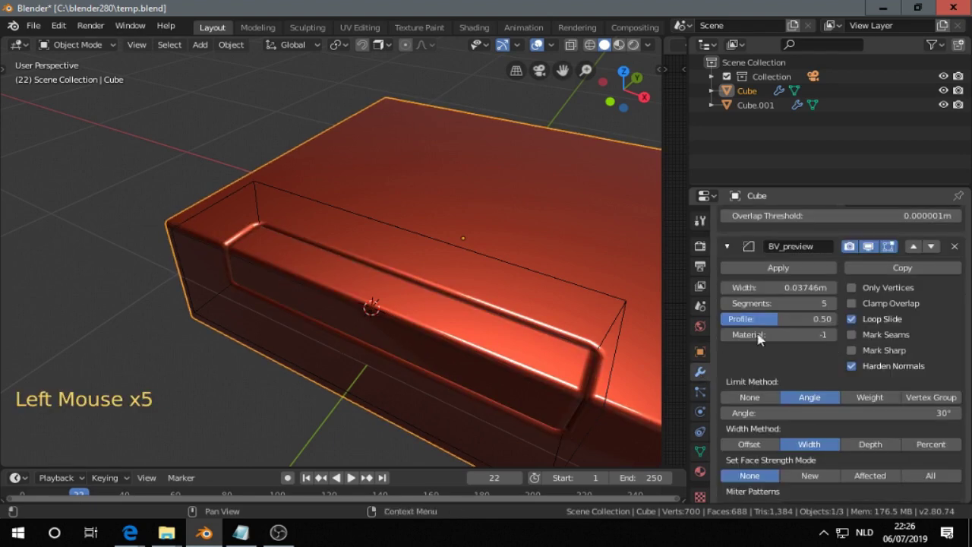
scroll(421, 215, "down", 2)
Snap the 3D cursor to the box's front top edge
scroll(422, 216, "down", 1)
middle_click_drag(422, 216, 408, 268)
left_click(408, 268)
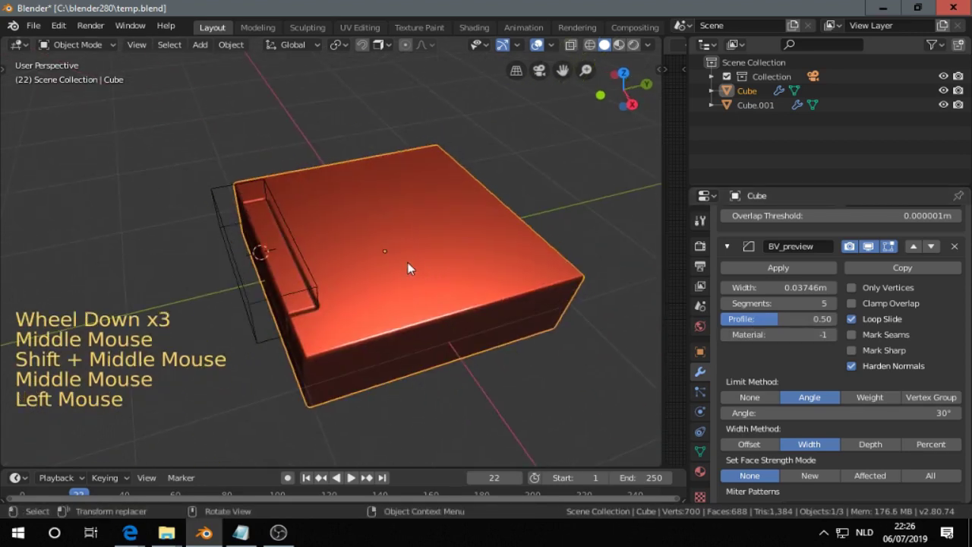
key("Tab")
middle_click_drag(581, 261, 514, 256)
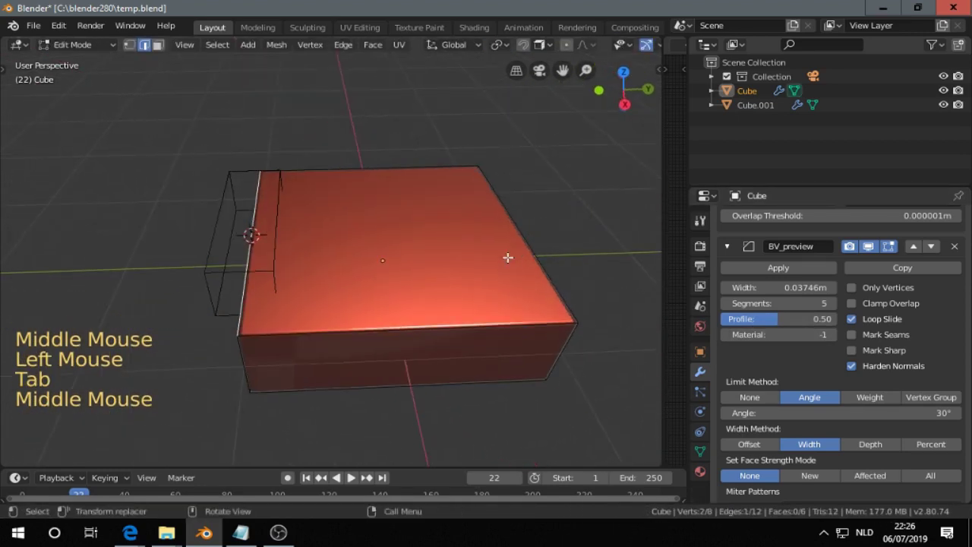
key("2")
left_click(427, 322)
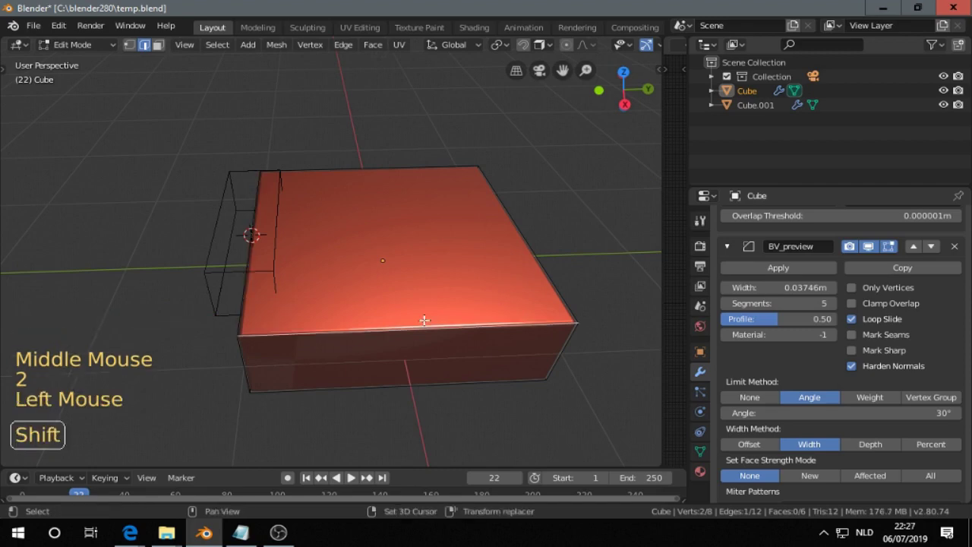
key("shift+s")
left_click(438, 404)
key("Tab")
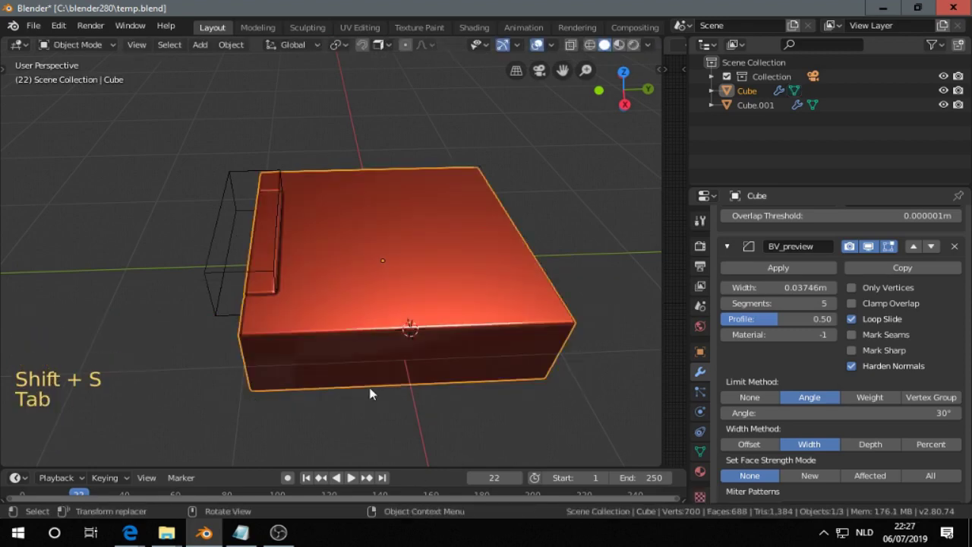
Add a cube at the cursor, scale it into a tall Z column, and apply its scale
middle_click_drag(372, 392, 465, 347)
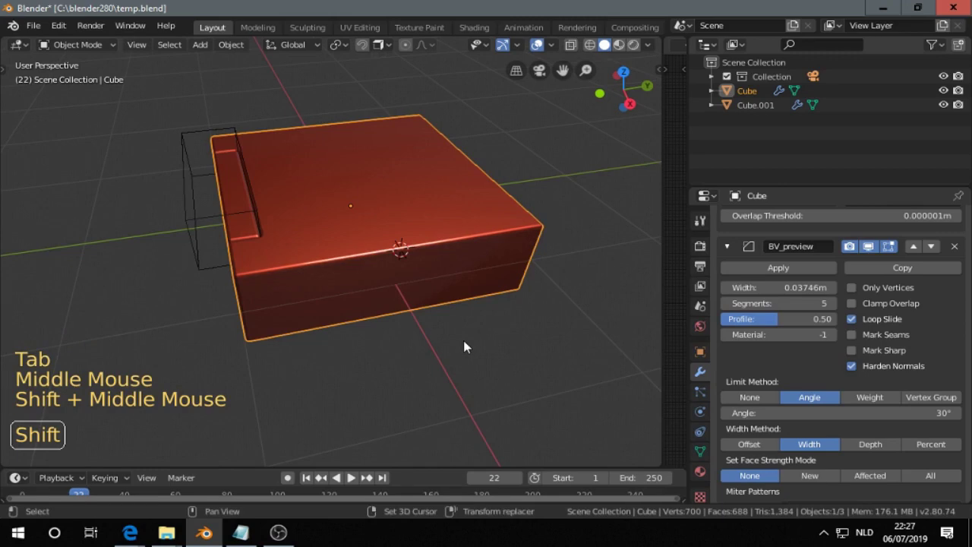
key("shift+a")
left_click(463, 340)
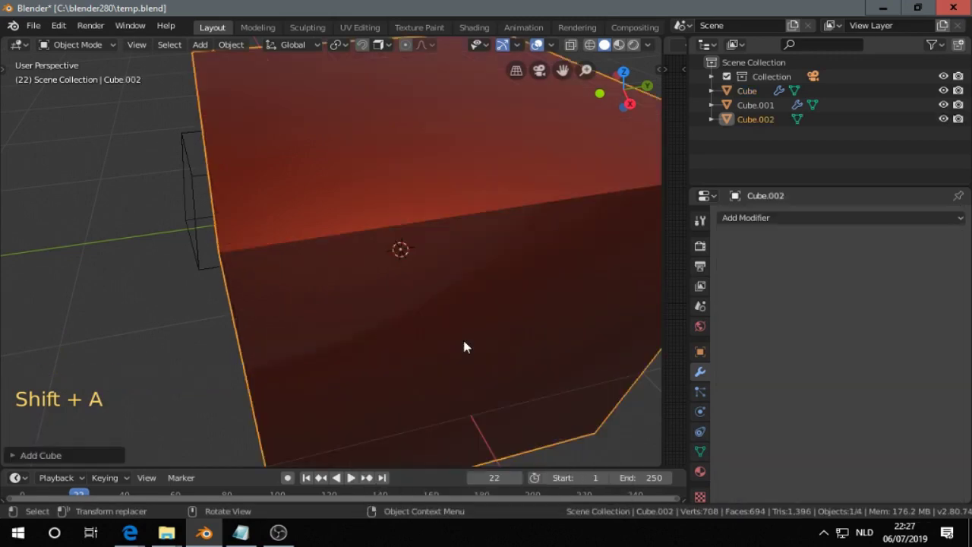
key("s")
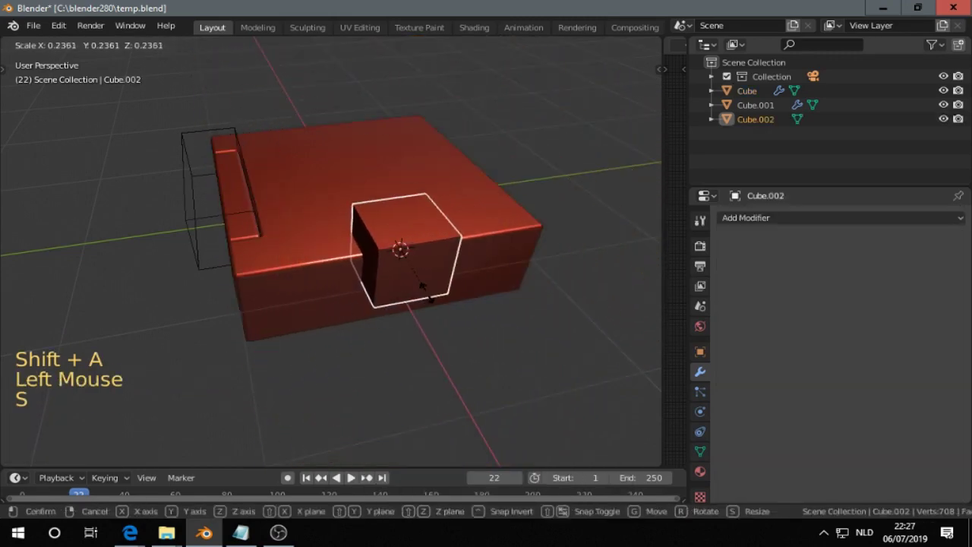
left_click(425, 287)
key("s")
key("z")
left_click(422, 401)
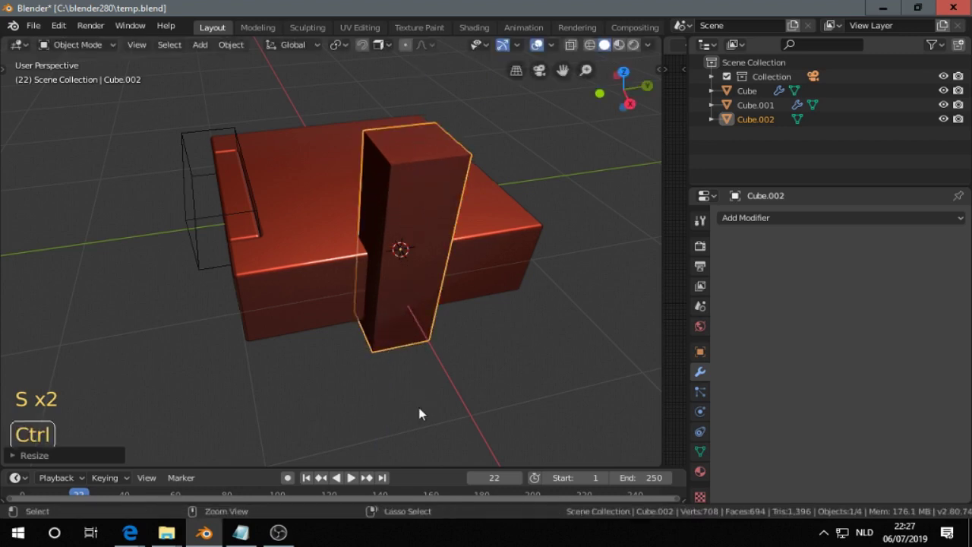
key("ctrl+a")
left_click(393, 346)
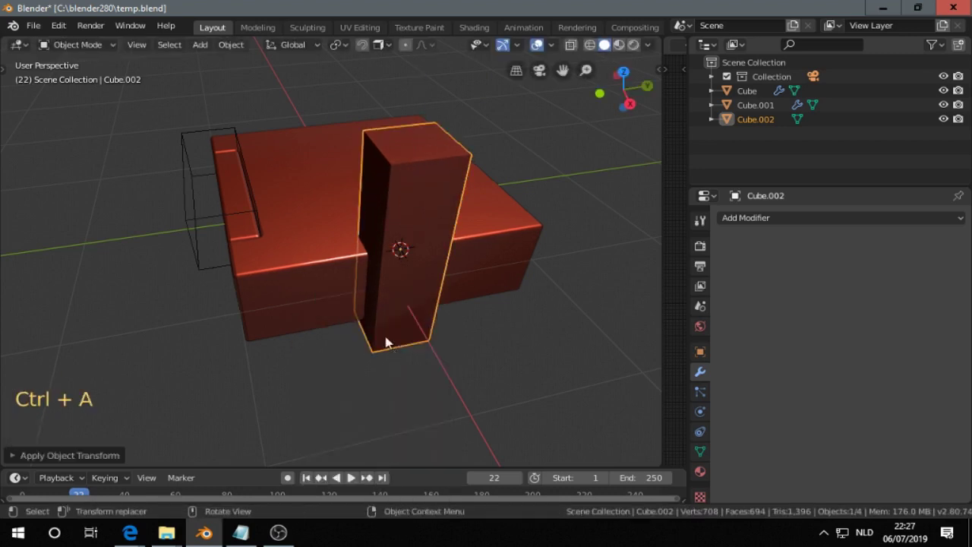
Select the column with the box and cut it out as a boolean Difference
middle_click_drag(386, 341, 434, 304)
left_click(444, 149)
key("Tab")
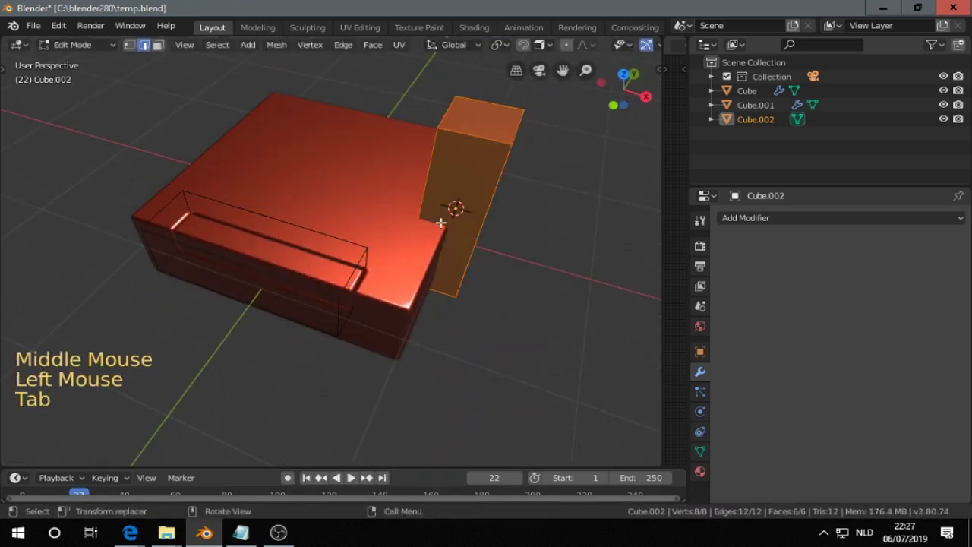
middle_click_drag(599, 219, 342, 206)
key("Tab")
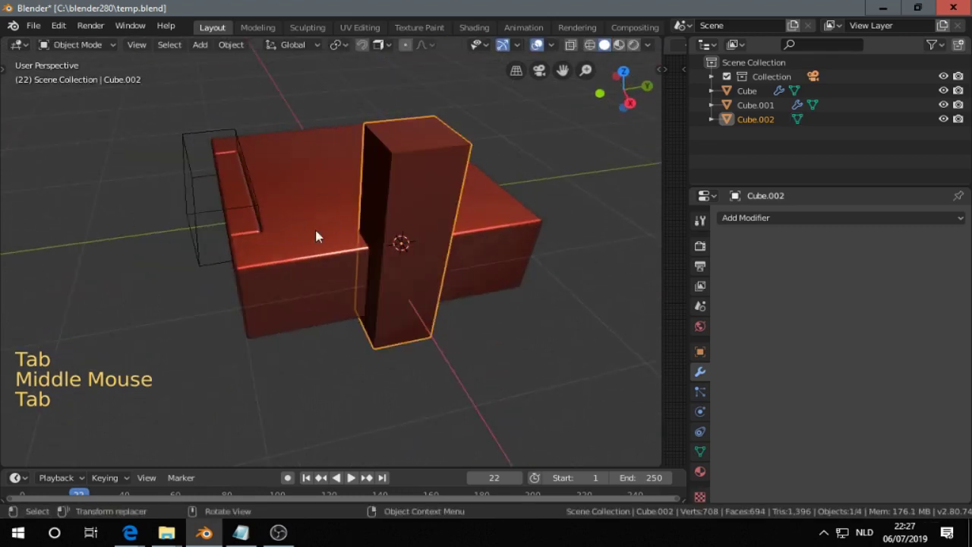
left_click(348, 255, "shift")
middle_click_drag(348, 255, 339, 261)
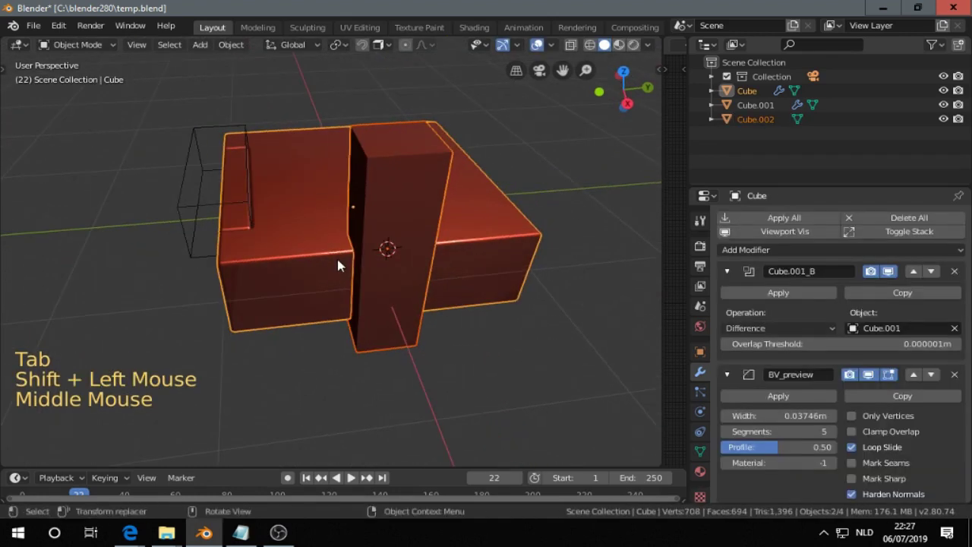
key("alt+x")
left_click(557, 227)
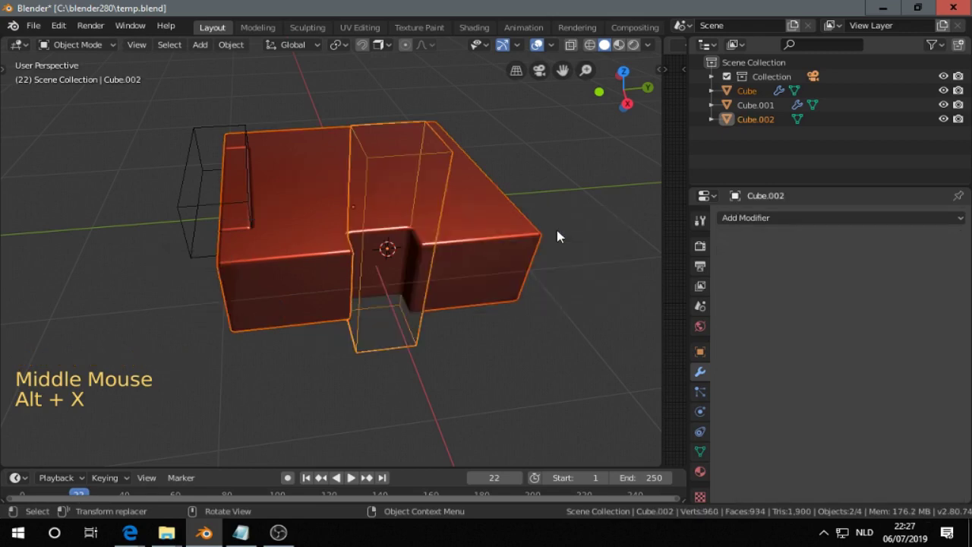
middle_click_drag(560, 235, 436, 174)
Select the column cutter's two vertical edges in Edit Mode
left_click(454, 319)
middle_click_drag(454, 319, 456, 258)
key("Tab")
middle_click_drag(618, 248, 425, 193)
key("2")
left_click(410, 179)
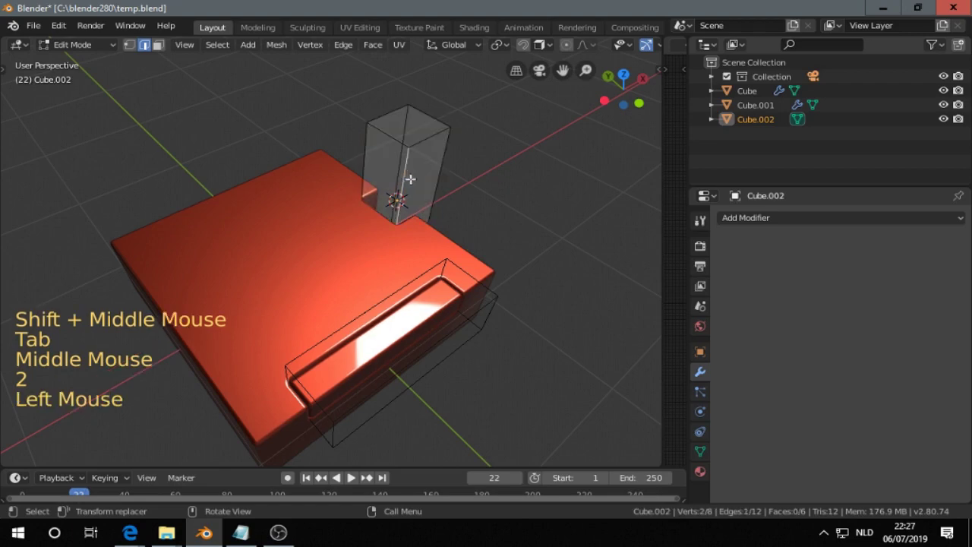
left_click(372, 158, "shift")
middle_click_drag(428, 202, 441, 275)
Bevel those edges into a smooth 9-segment rounded corner and return to Object Mode
key("ctrl+b")
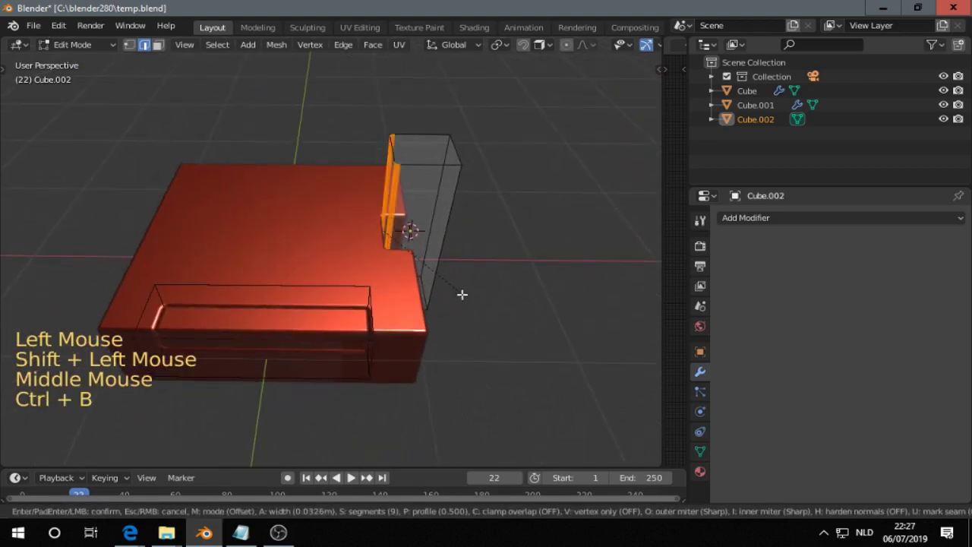
scroll(462, 291, "up", 8)
left_click(466, 300)
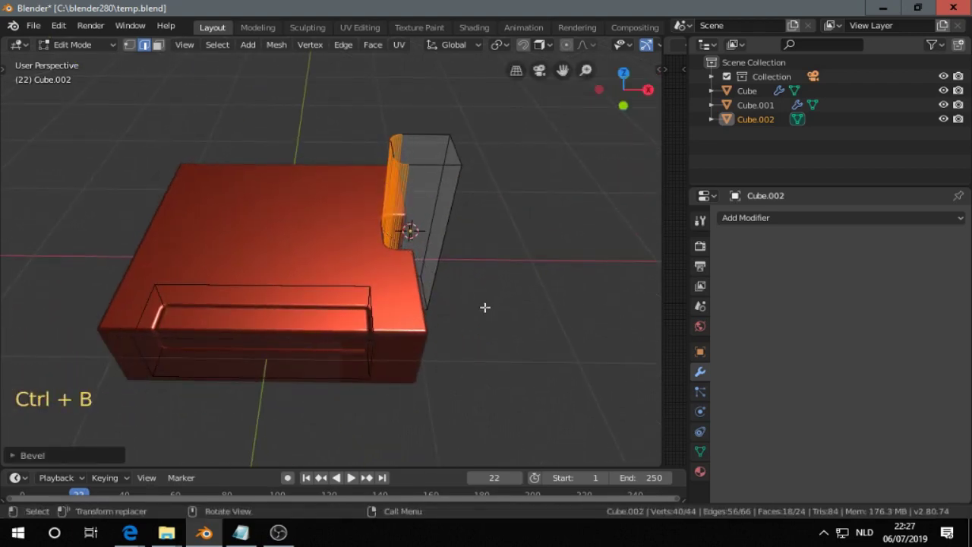
middle_click_drag(482, 306, 336, 289)
key("Tab")
Give Cube.002 an X-axis Mirror modifier using Cube as the mirror object
key("alt+x")
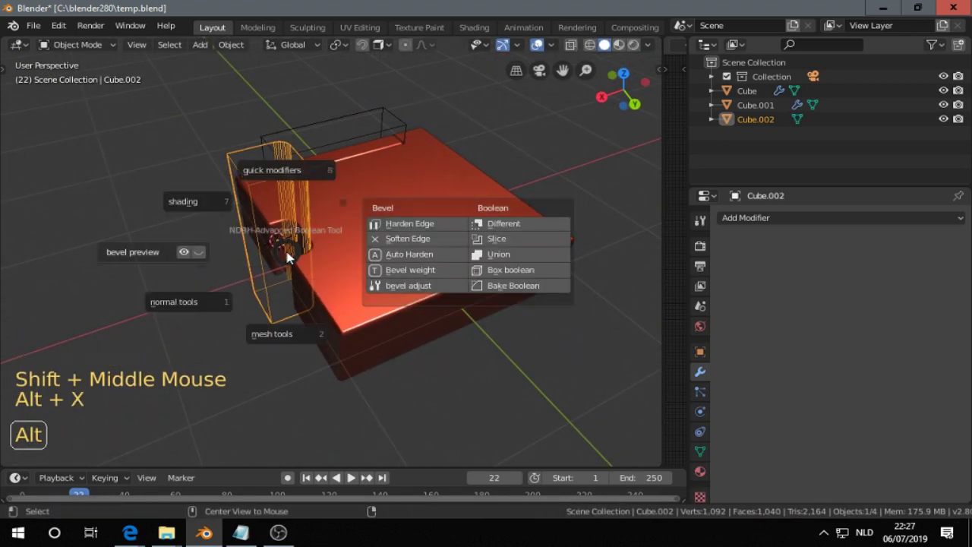
left_click(295, 169)
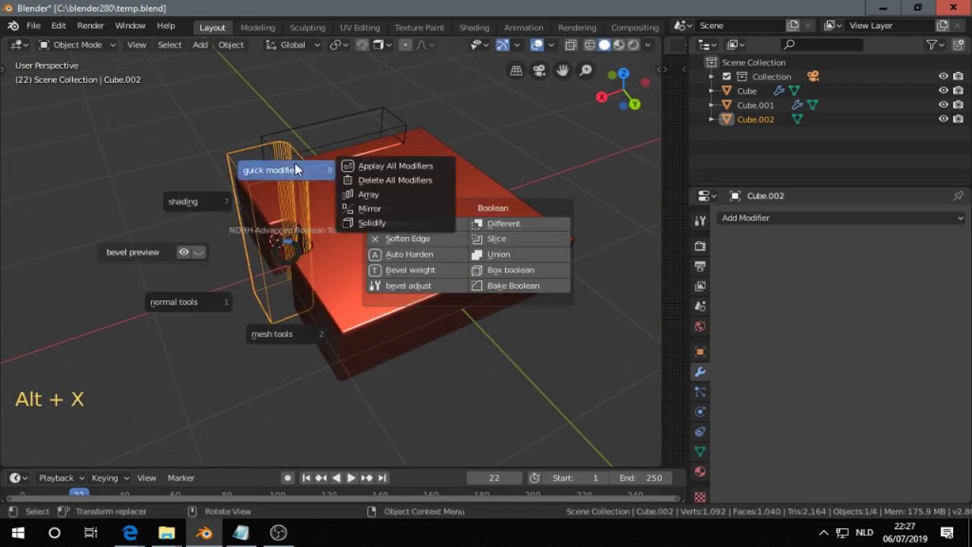
left_click(363, 208)
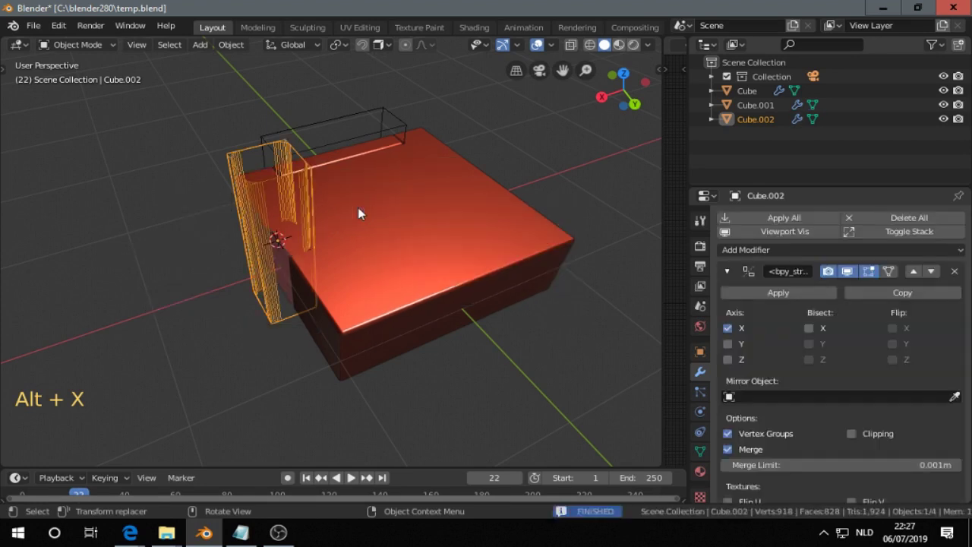
left_click(955, 397)
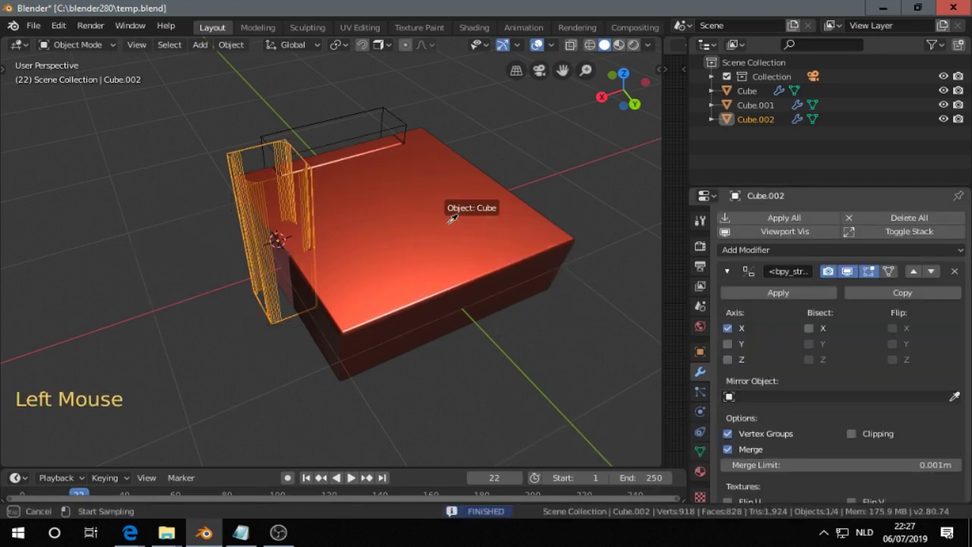
left_click(425, 220)
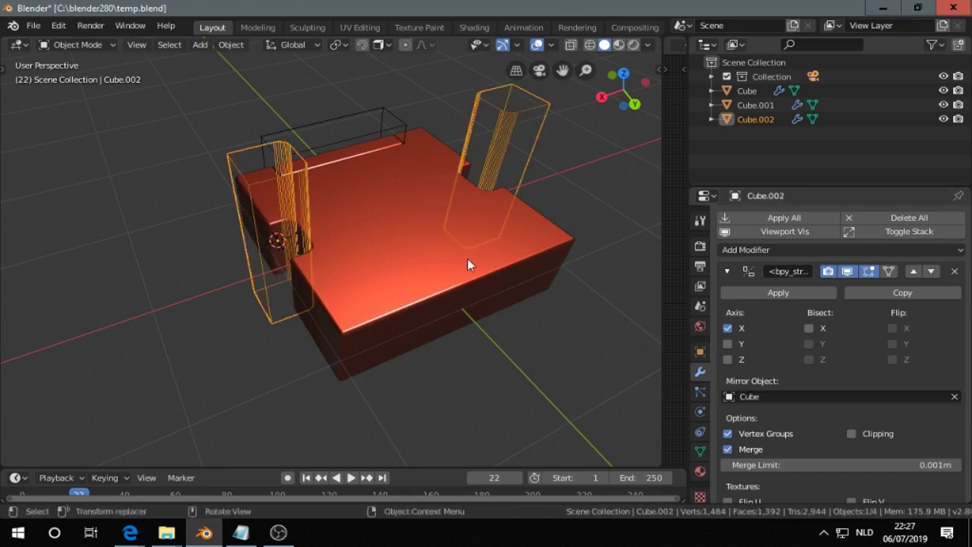
middle_click_drag(467, 258, 380, 250)
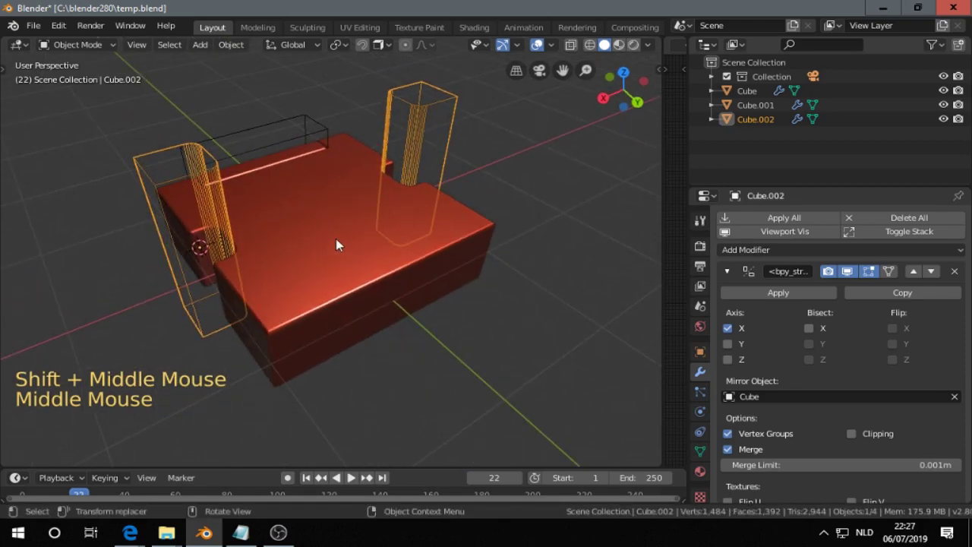
left_click(331, 238)
Snap the 3D cursor to the centre of the Cube's top face
key("Tab")
left_click(377, 233)
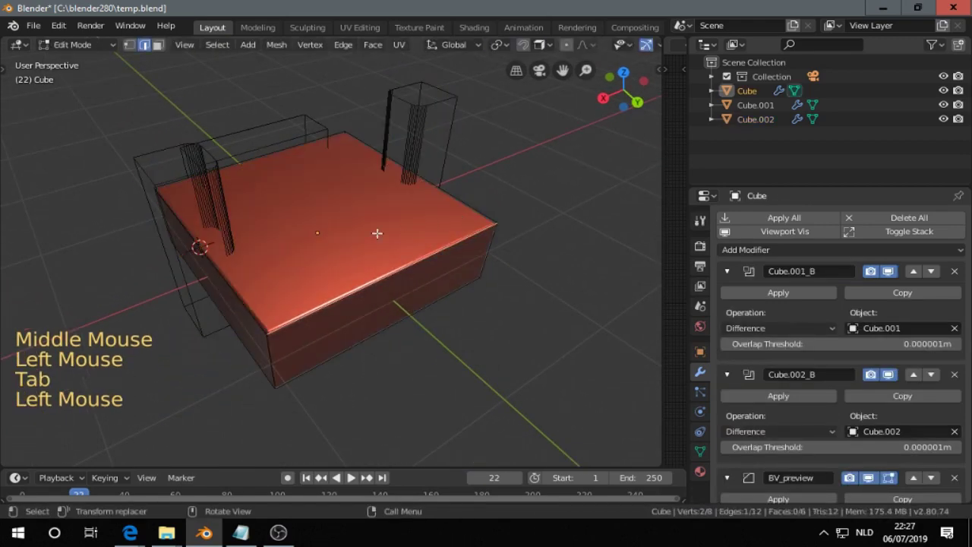
key("3")
left_click(335, 221)
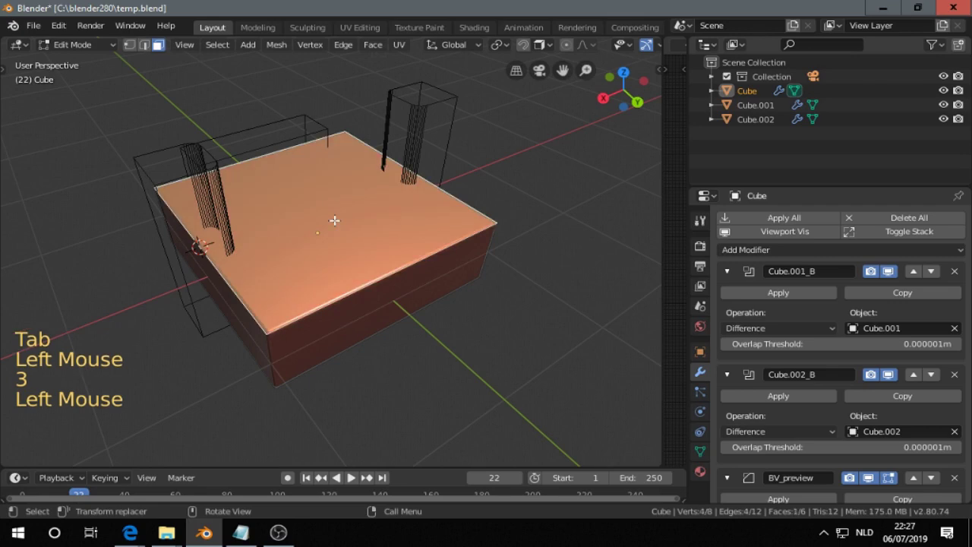
key("shift+s")
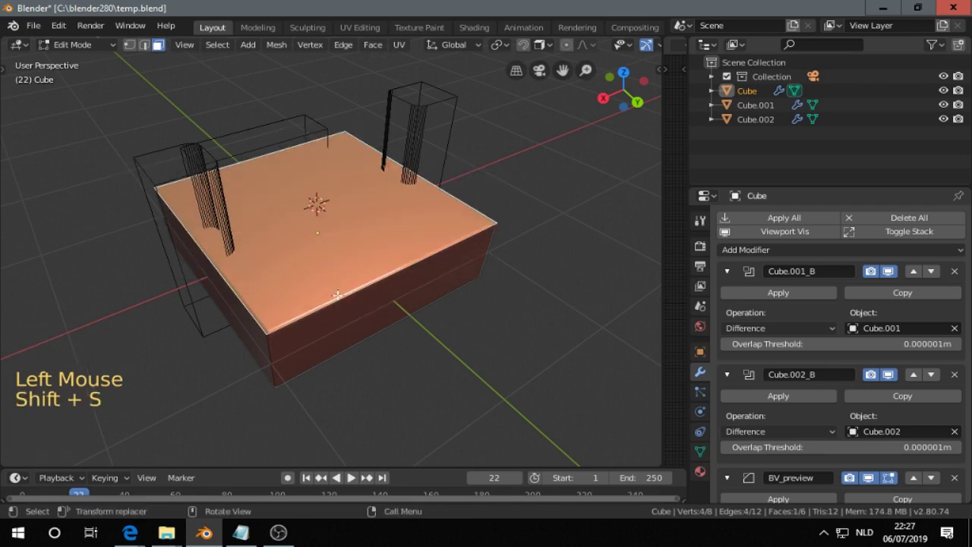
key("Tab")
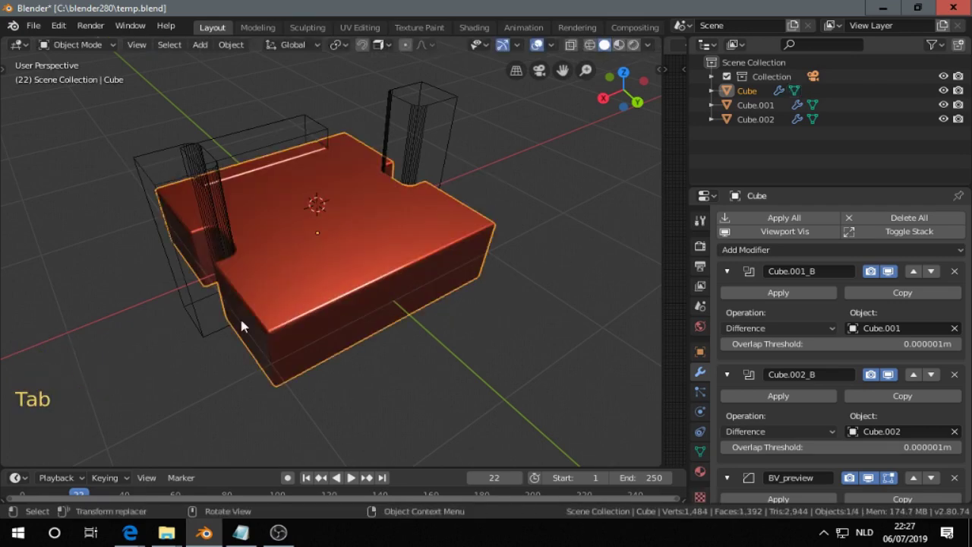
Add a cylinder at the cursor and shrink it uniformly
key("shift+a")
mouse_move(173, 187)
left_click(304, 269)
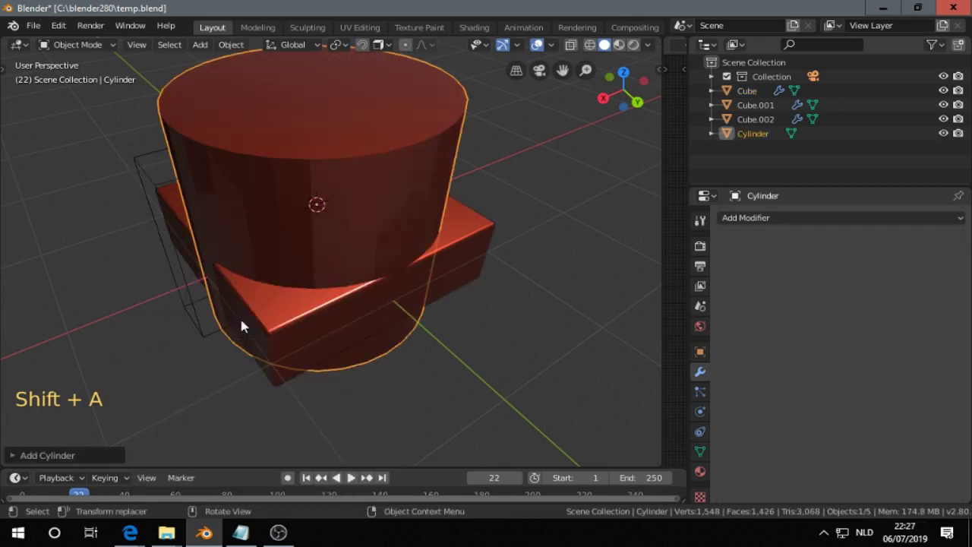
left_click(241, 325)
left_click(316, 202)
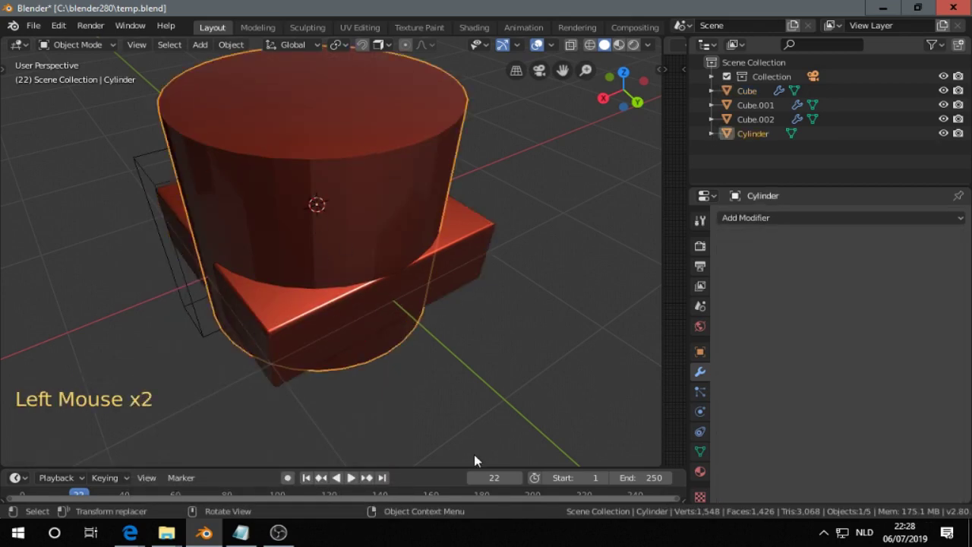
key("s")
left_click(342, 276)
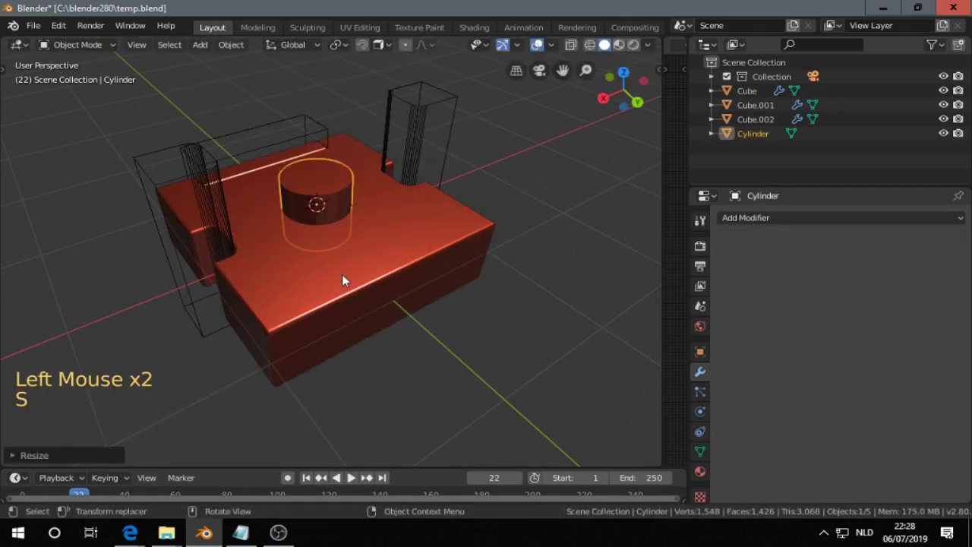
Flatten the cylinder along Z, then widen it in X and Y into a disc
key("s")
key("z")
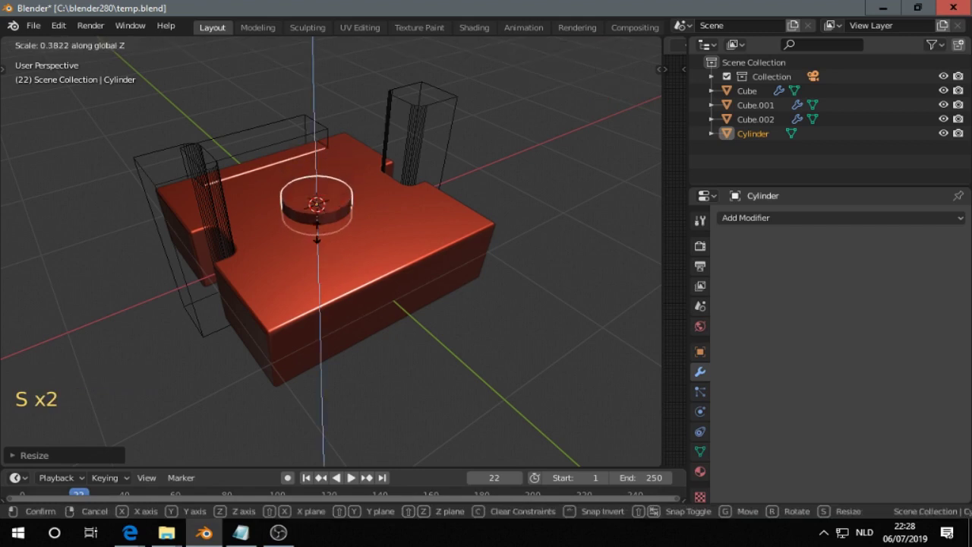
left_click(317, 240)
key("s")
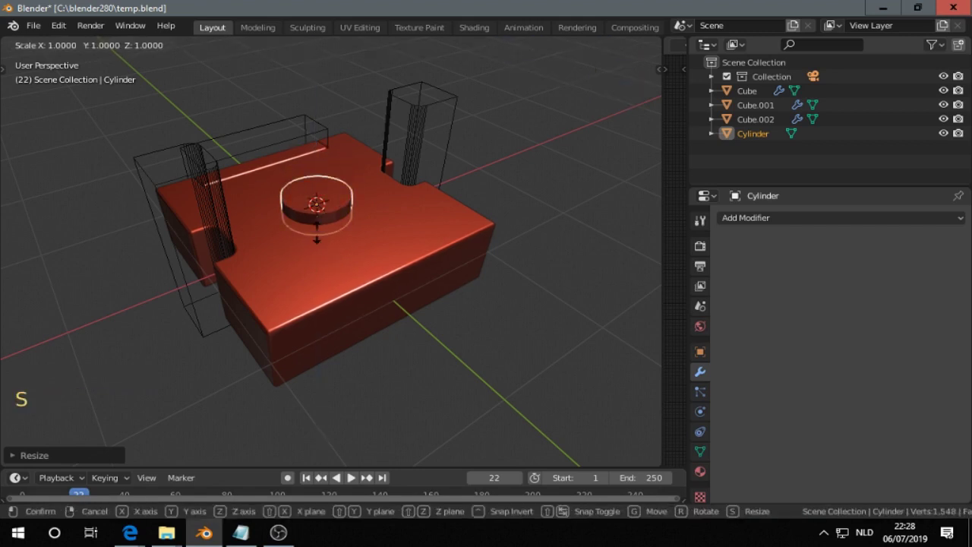
key("shift+z")
left_click(334, 270)
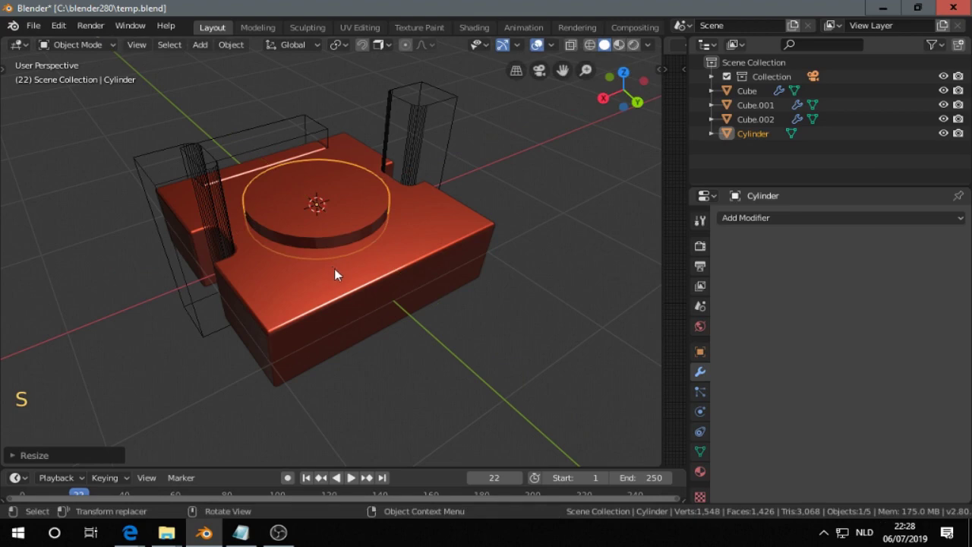
Apply the disc's scale and select the Cube as the active object
left_click(339, 278, "shift")
left_click(326, 215)
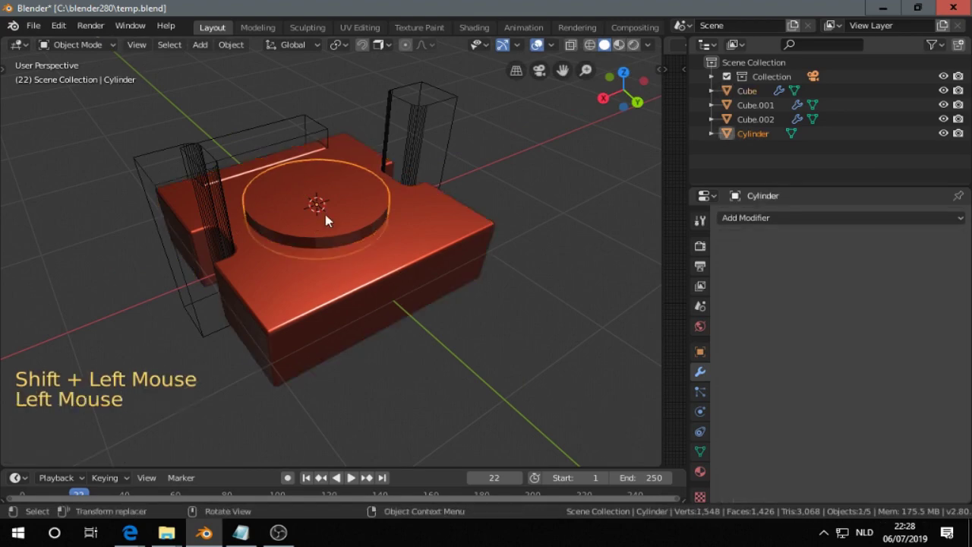
key("ctrl+a")
left_click(327, 220)
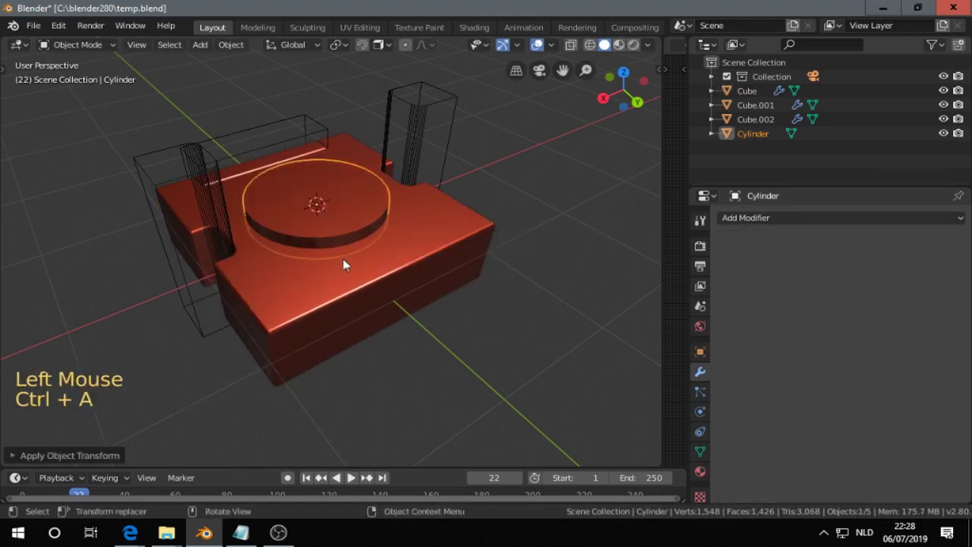
left_click(344, 274, "shift")
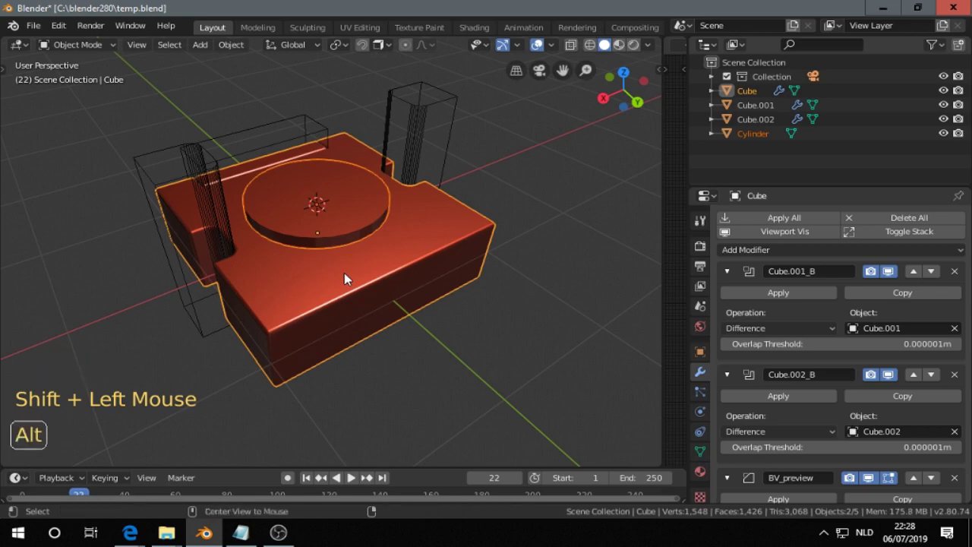
Union the cylinder disc into the Cube with the Alt+X boolean tools
key("alt+x")
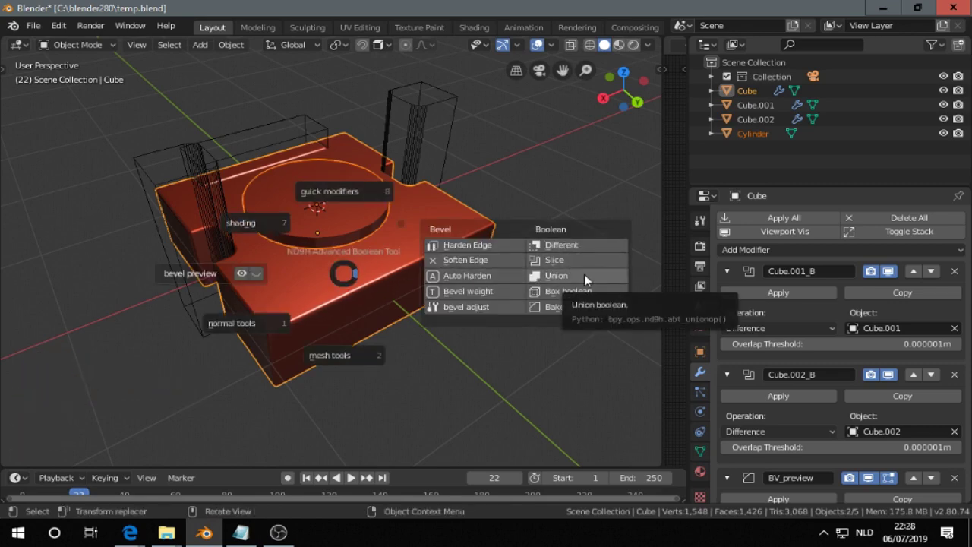
left_click(585, 274)
middle_click_drag(579, 279, 344, 195)
scroll(494, 299, "up", 2)
left_click(386, 283)
Raise the cylinder disc vertically along Z
left_click(357, 219)
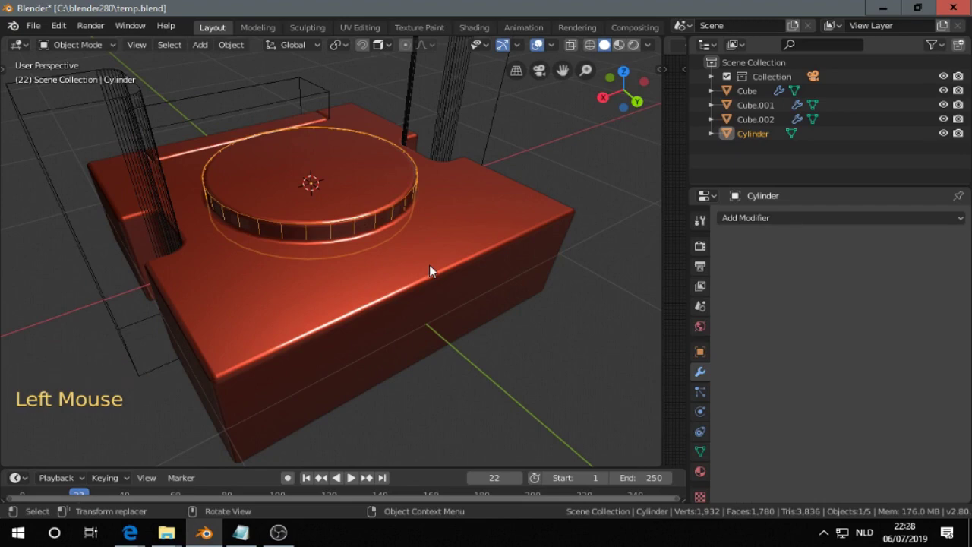
key("g")
key("z")
left_click(429, 272)
scroll(433, 276, "down", 3)
middle_click_drag(433, 276, 388, 327)
scroll(387, 328, "up", 2)
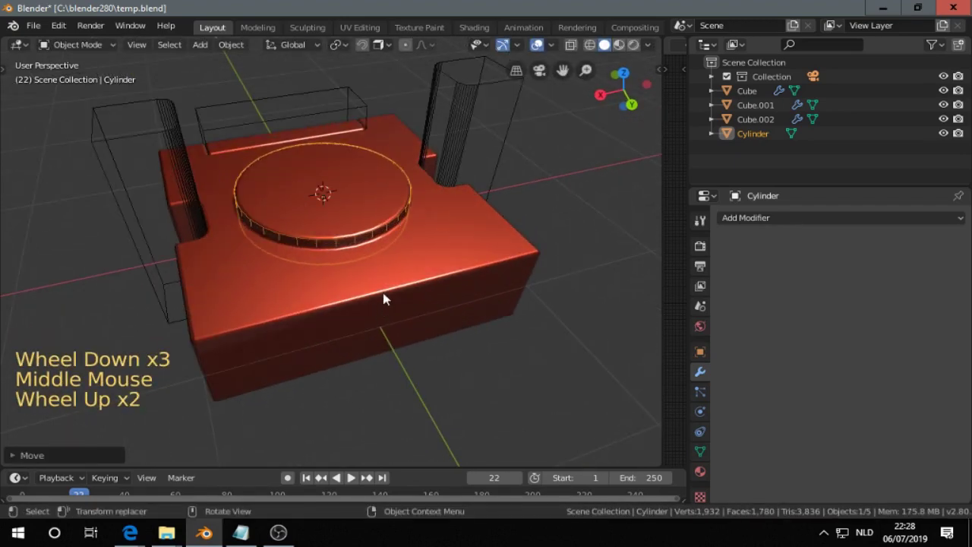
middle_click_drag(376, 299, 402, 292)
scroll(399, 289, "down", 3)
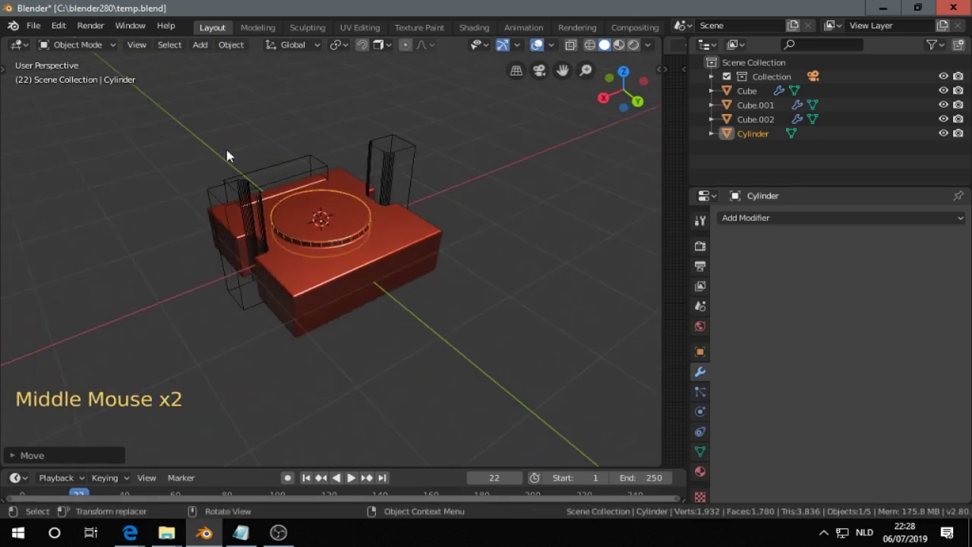
Box-select all four model objects and delete them
key("b")
left_click_drag(163, 125, 473, 315)
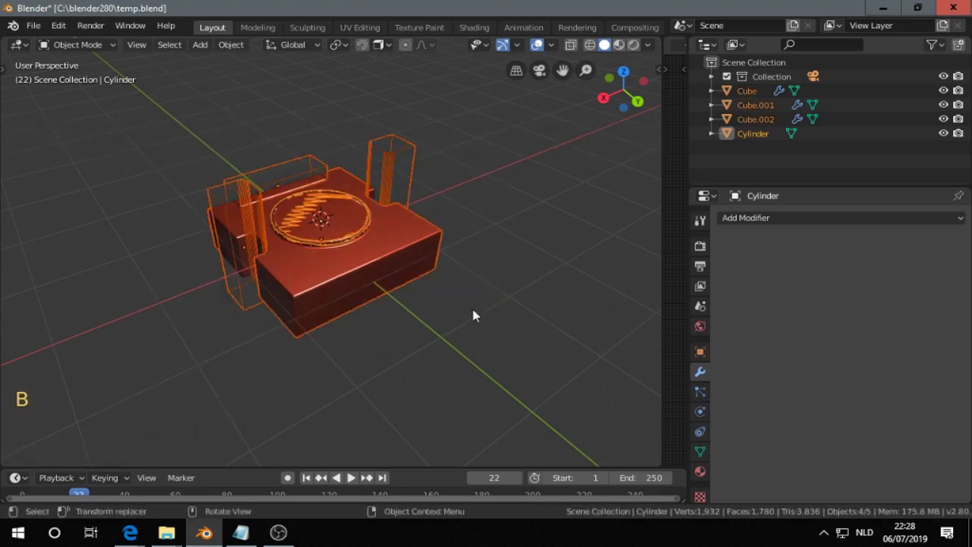
key("x")
middle_click(410, 293)
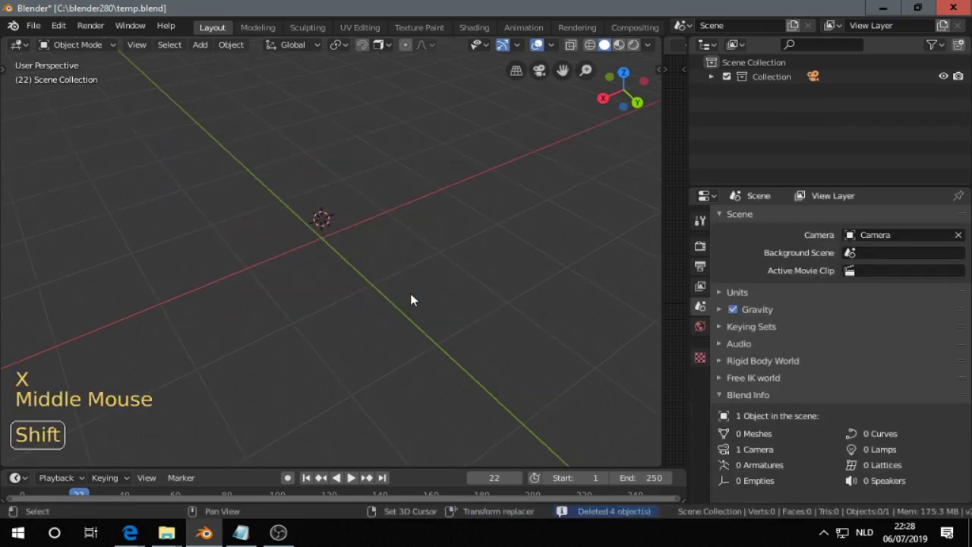
Reset the 3D cursor to the world origin
key("shift+s")
left_click(317, 341)
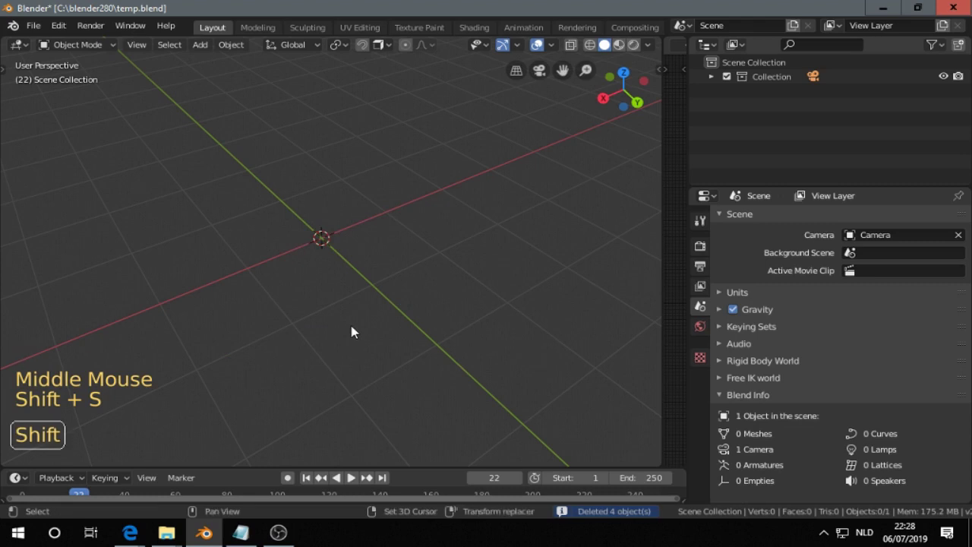
key("shift+a")
Add a cube at the origin, flatten it along Z and apply its scale
left_click(410, 201)
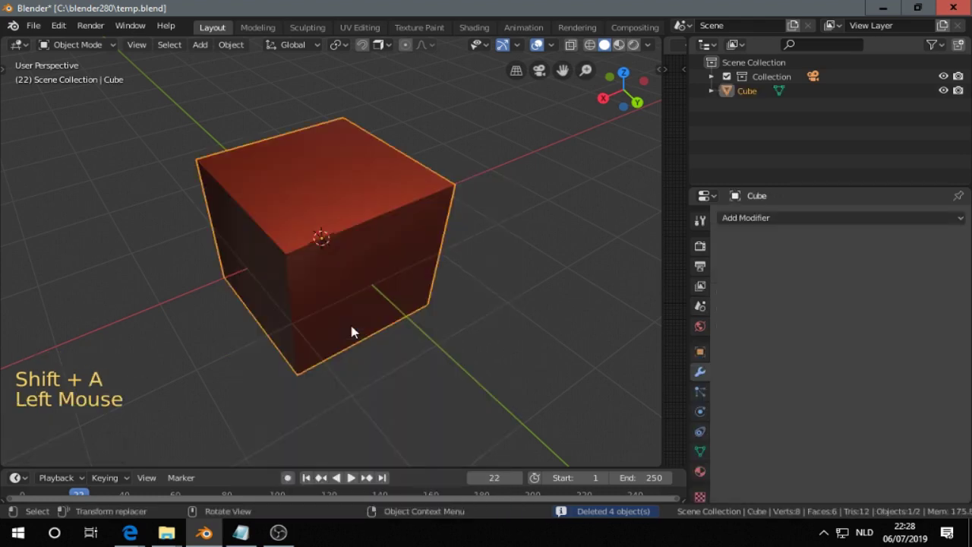
key("s")
key("z")
left_click(337, 307)
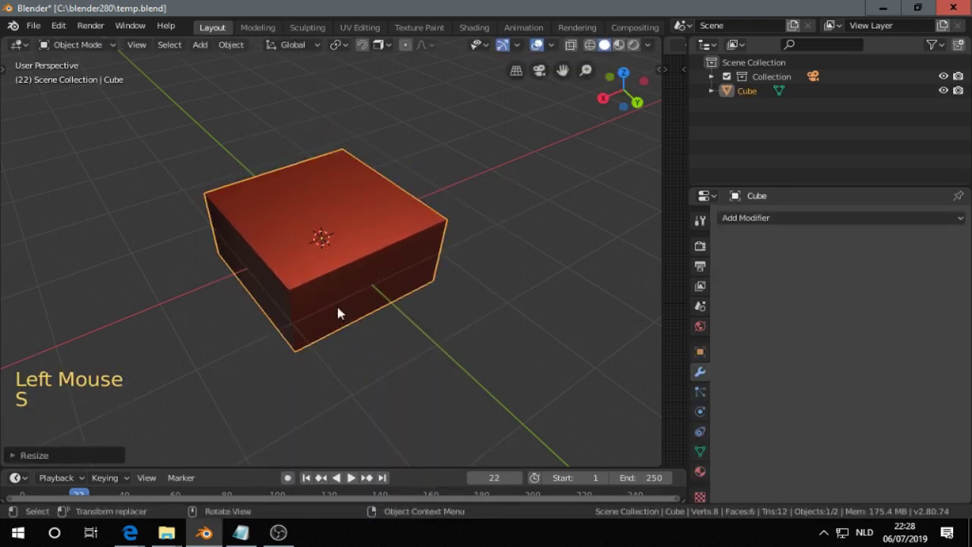
key("ctrl+a")
left_click(337, 308)
middle_click_drag(337, 309, 329, 293)
left_click(330, 293)
Add a Bevel modifier with its Limit Method set to Weight
left_click(774, 218)
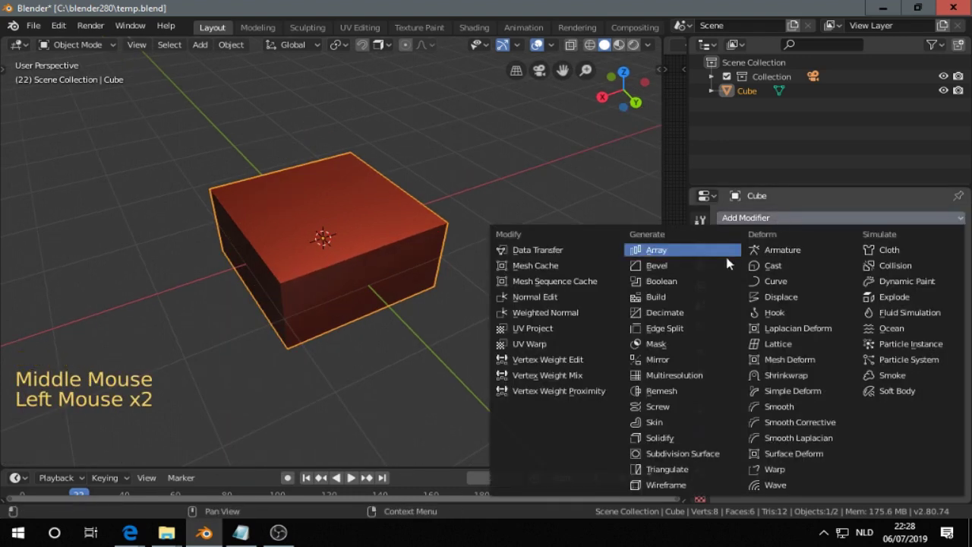
left_click(691, 264)
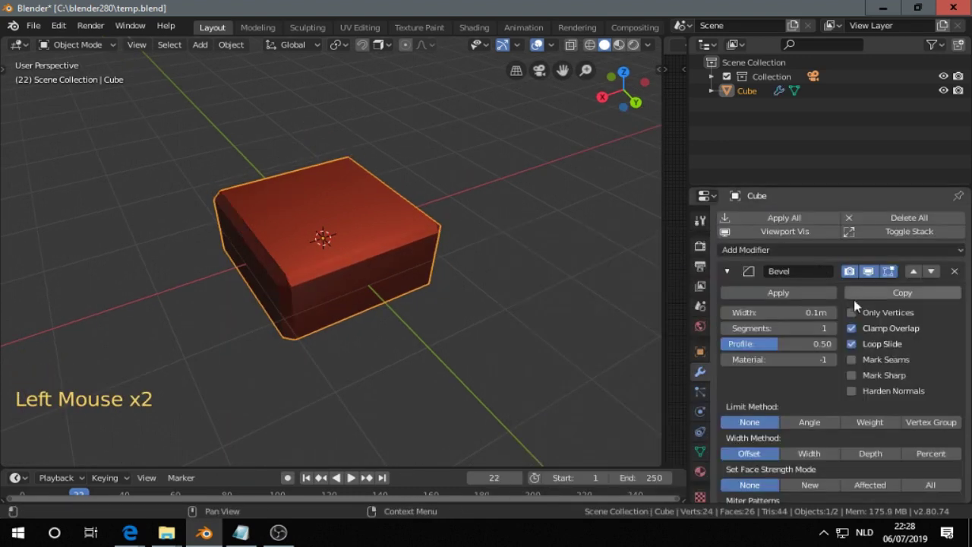
scroll(854, 300, "down", 1)
left_click(868, 394)
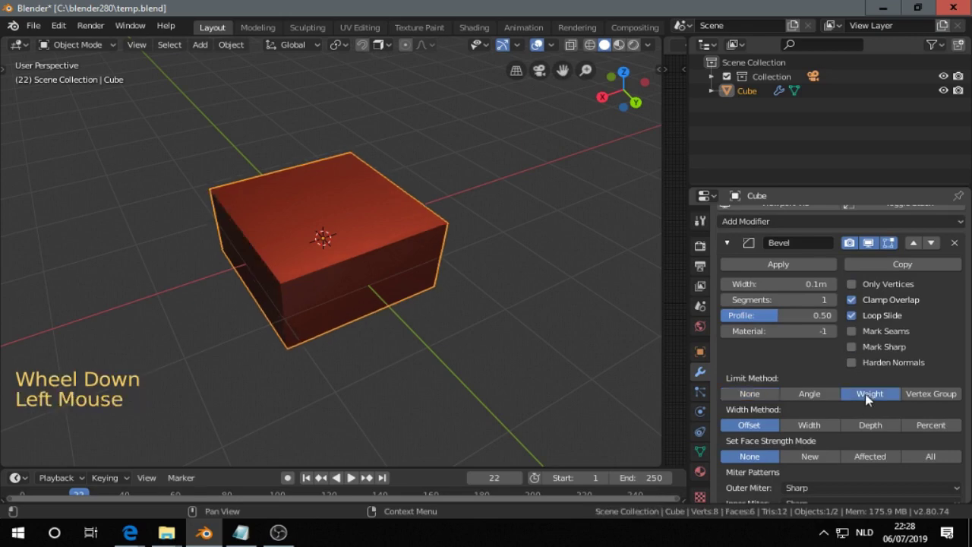
scroll(361, 274, "up", 1)
middle_click_drag(359, 267, 380, 258)
left_click(350, 274)
Select the box's top front edge in Edit Mode and mark it with Harden Edge
key("Tab")
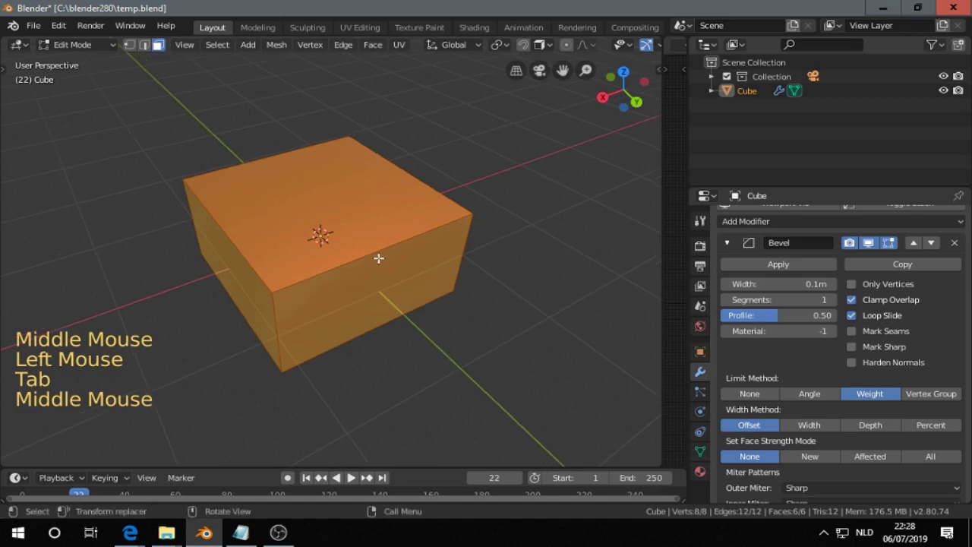
key("2")
left_click(376, 254)
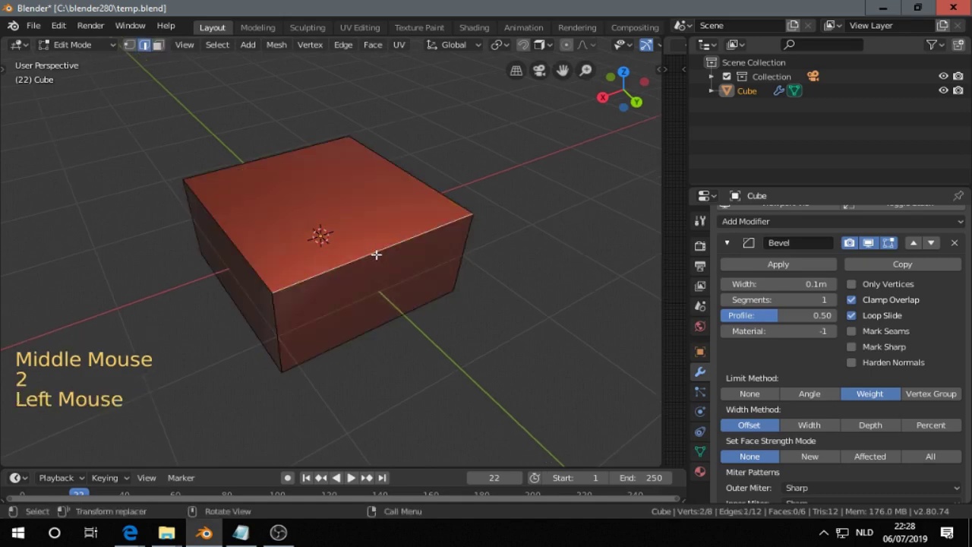
key("alt+x")
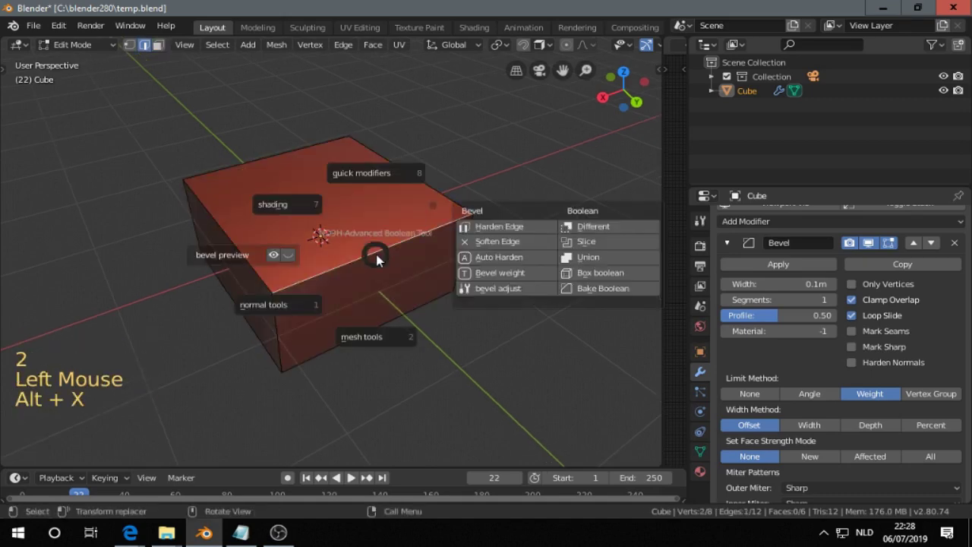
left_click(518, 227)
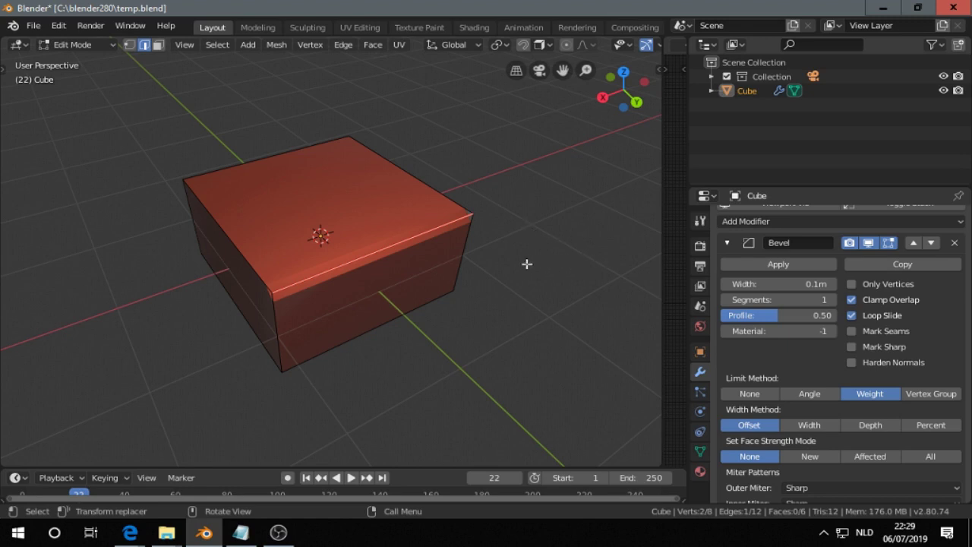
key("alt+x")
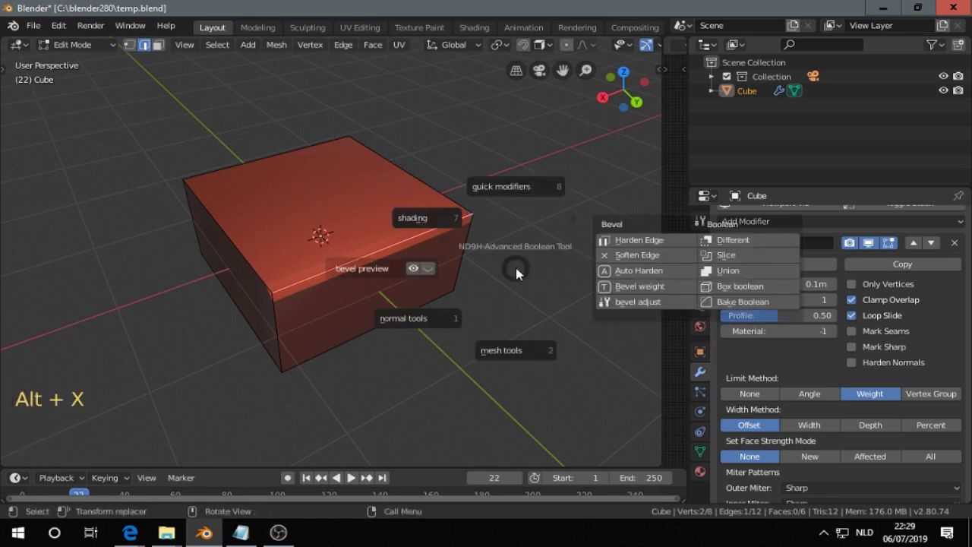
left_click(630, 243)
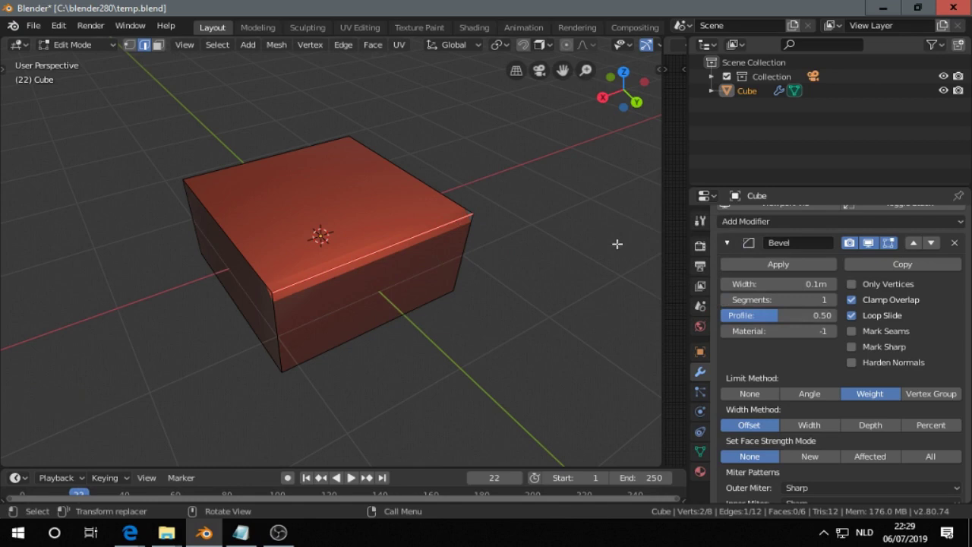
Set the Bevel modifier's width to 0.25m and its segments to 7
left_click_drag(783, 284, 816, 284)
left_click(831, 302)
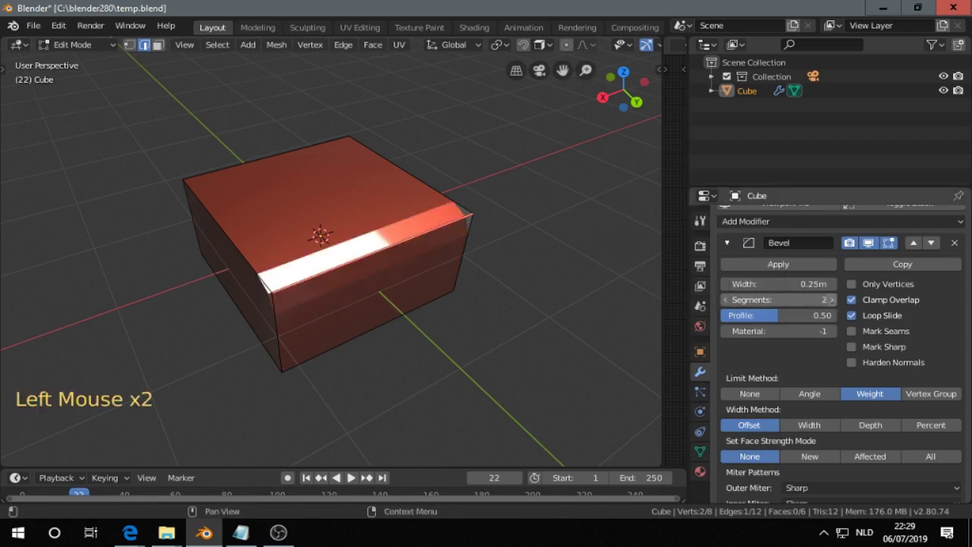
double_click(832, 302)
double_click(832, 302)
double_click(831, 302)
left_click(832, 302)
middle_click_drag(355, 218, 428, 245)
In Object Mode, add the BV_preview bevel modifier from the Alt+X tools
key("Tab")
middle_click_drag(301, 253, 289, 259)
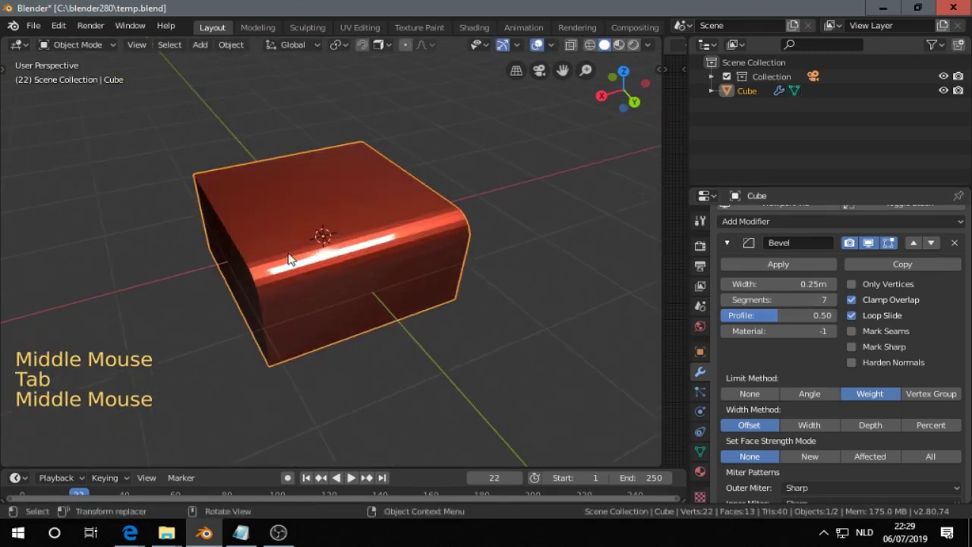
key("alt+x")
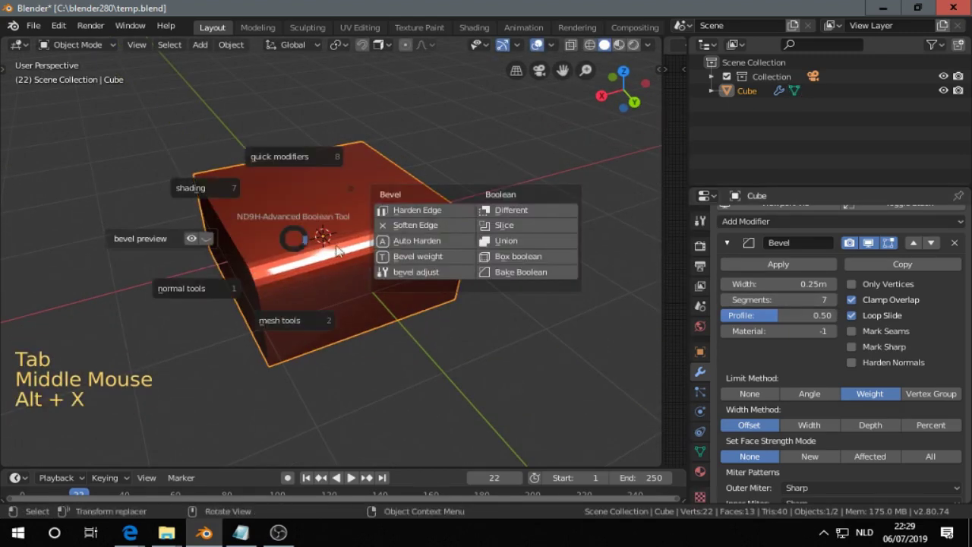
left_click(191, 240)
middle_click_drag(238, 259, 293, 254)
Set BV_preview to 4 segments and 0.089m width, then select the top front edge in Edit Mode
left_click(729, 244)
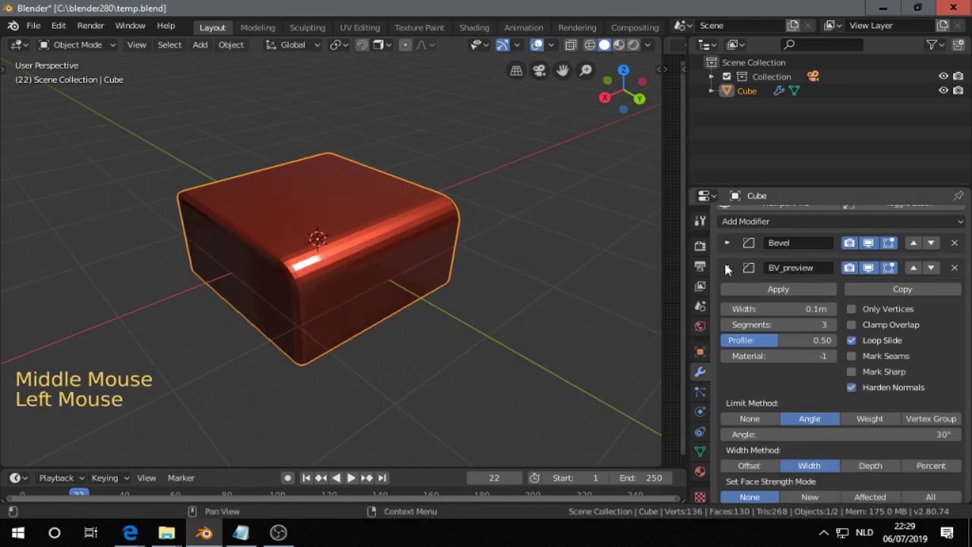
left_click(725, 263)
middle_click_drag(322, 216, 313, 219)
left_click(727, 296)
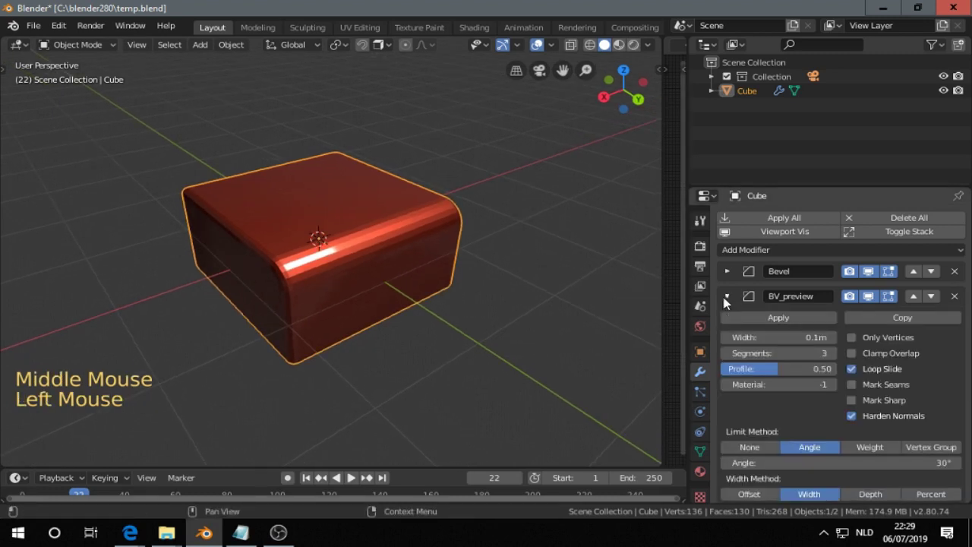
left_click(832, 354)
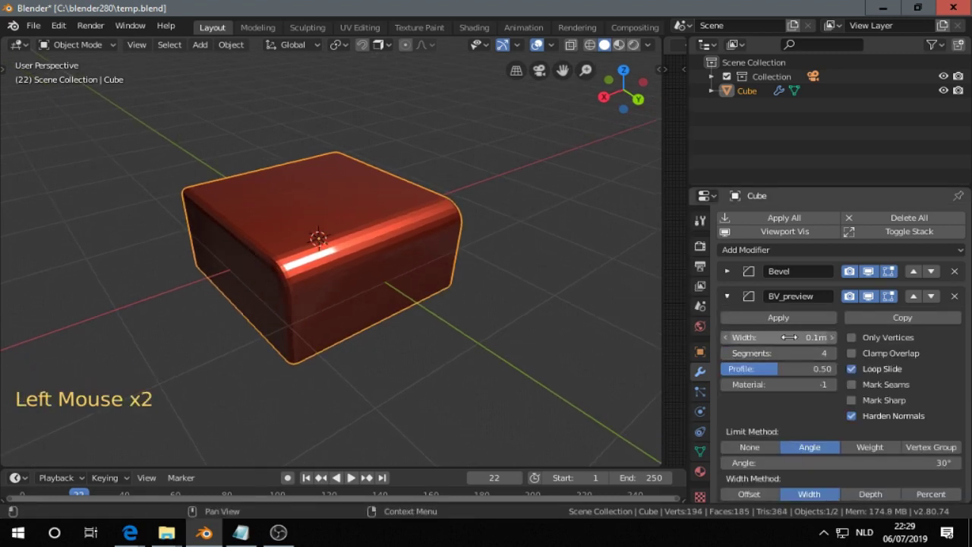
left_click_drag(813, 337, 798, 337)
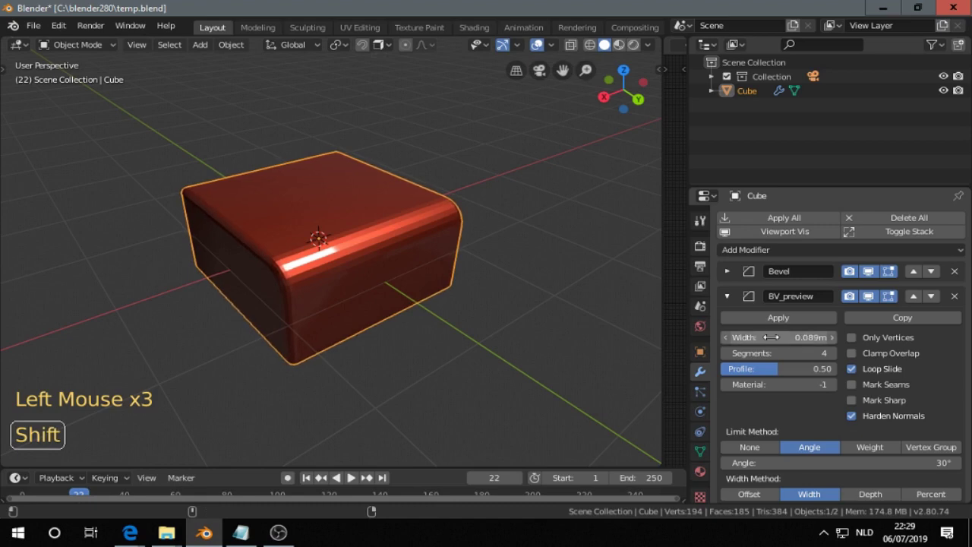
left_click(395, 250)
key("Tab")
left_click(381, 234)
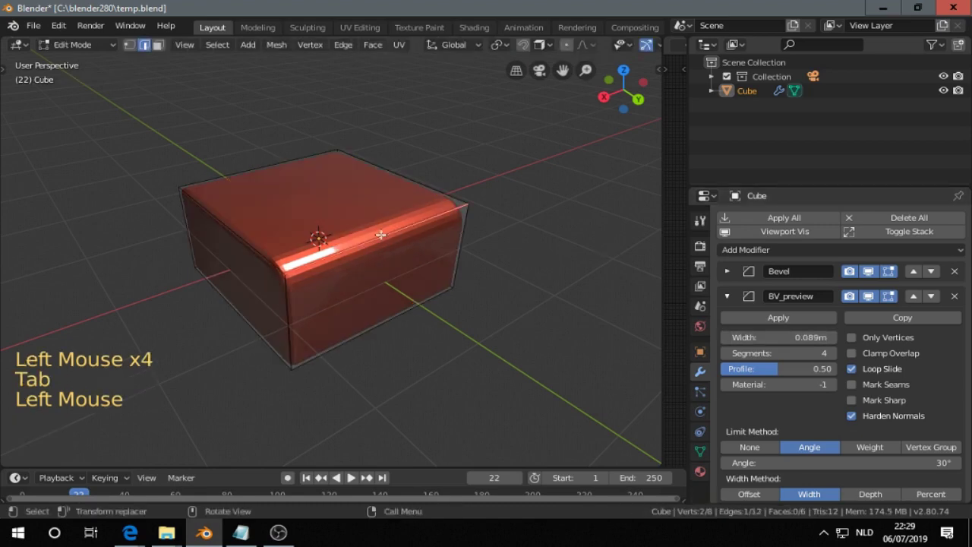
Apply Harden Edge to the selected top front edge again
key("alt+x")
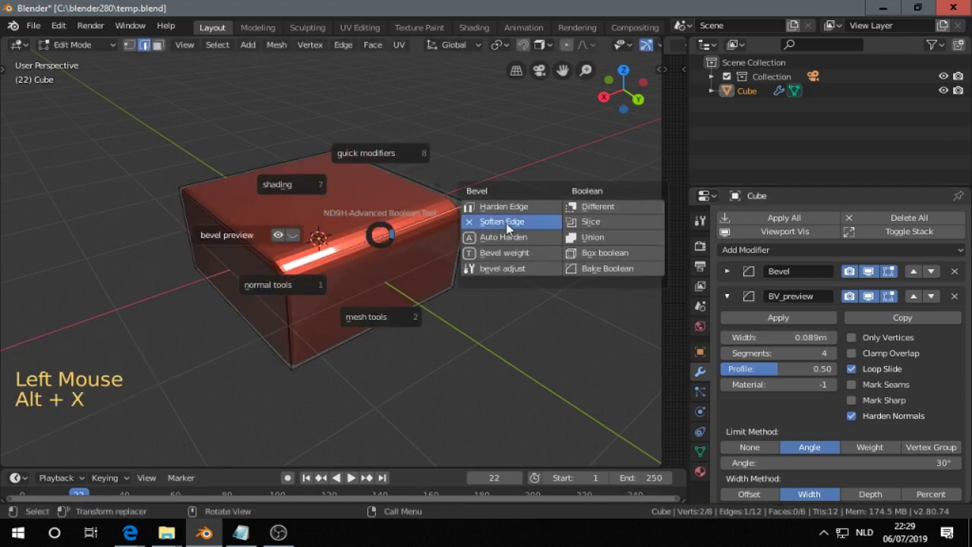
scroll(434, 233, "up", 3)
middle_click(435, 234)
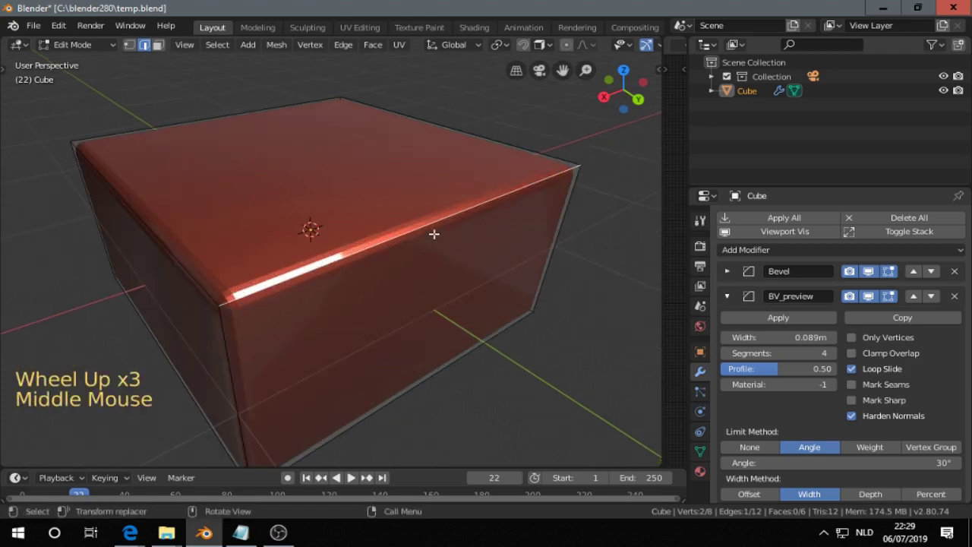
key("alt+x")
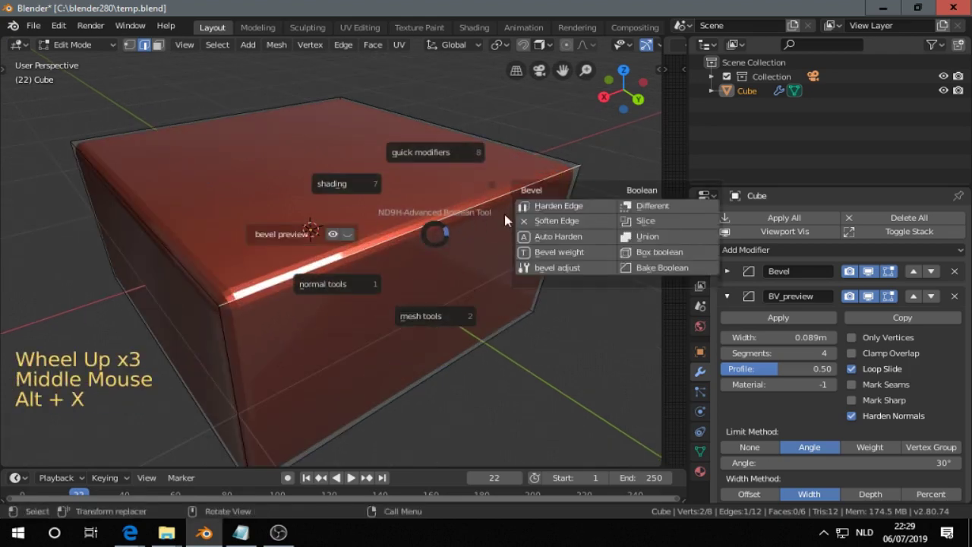
left_click(550, 206)
middle_click_drag(412, 243, 425, 241)
Adjust the edge's bevel weight with the mouse wheel and return to Object Mode
key("alt+x")
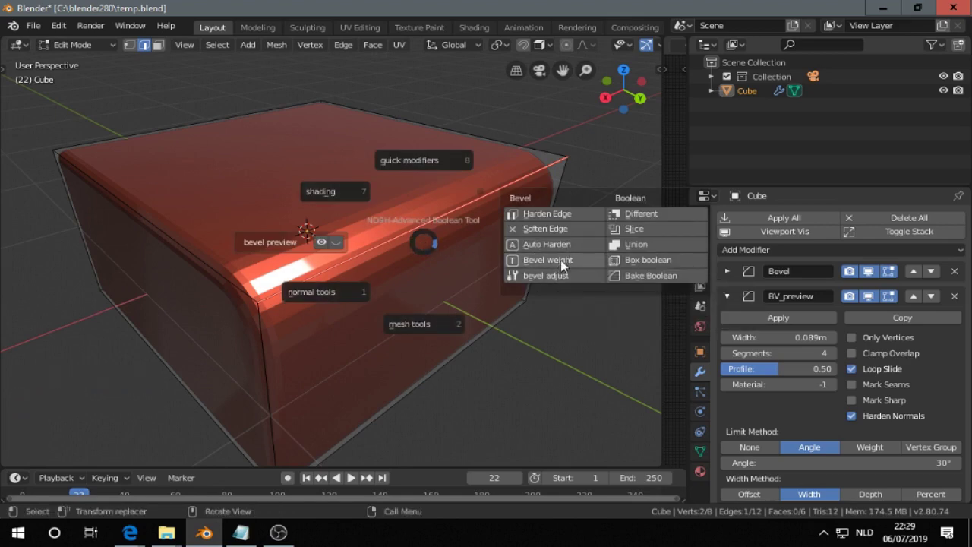
left_click(560, 260)
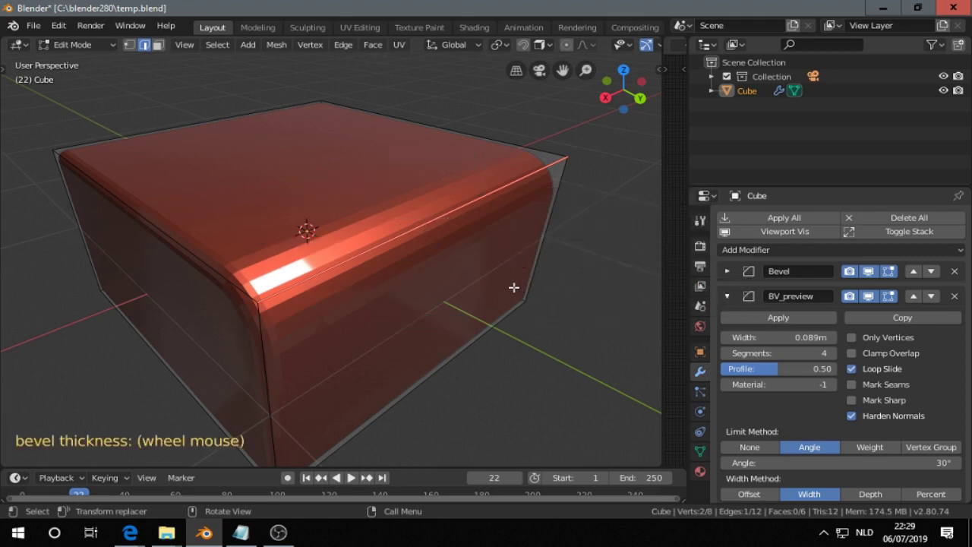
scroll(515, 286, "down", 2)
scroll(513, 285, "up", 2)
scroll(512, 283, "down", 3)
scroll(508, 279, "up", 3)
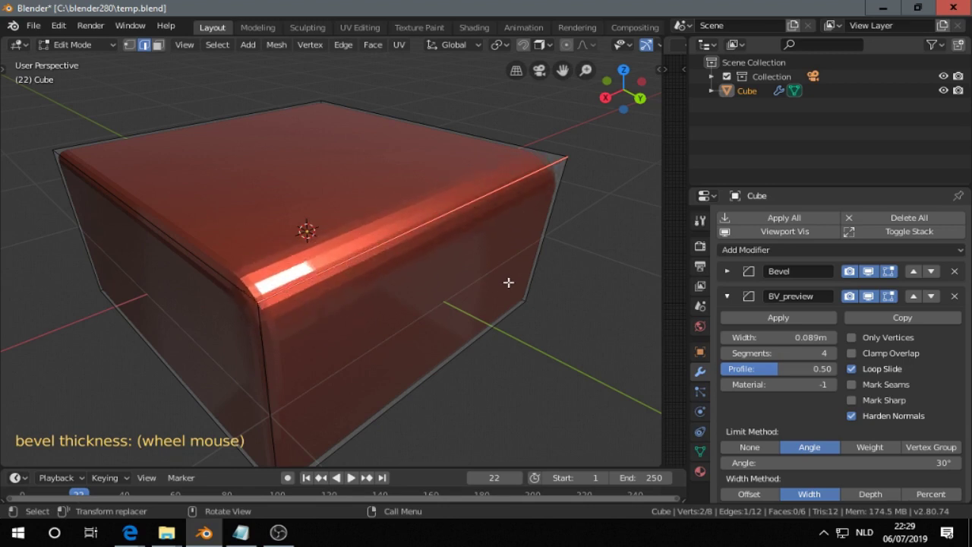
scroll(508, 278, "down", 2)
scroll(507, 278, "up", 2)
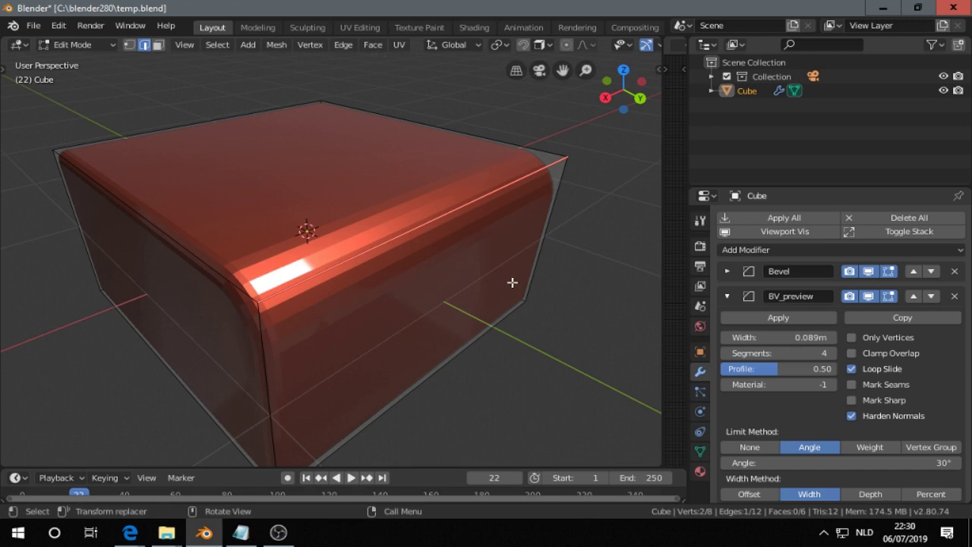
key("Tab")
middle_click(354, 278)
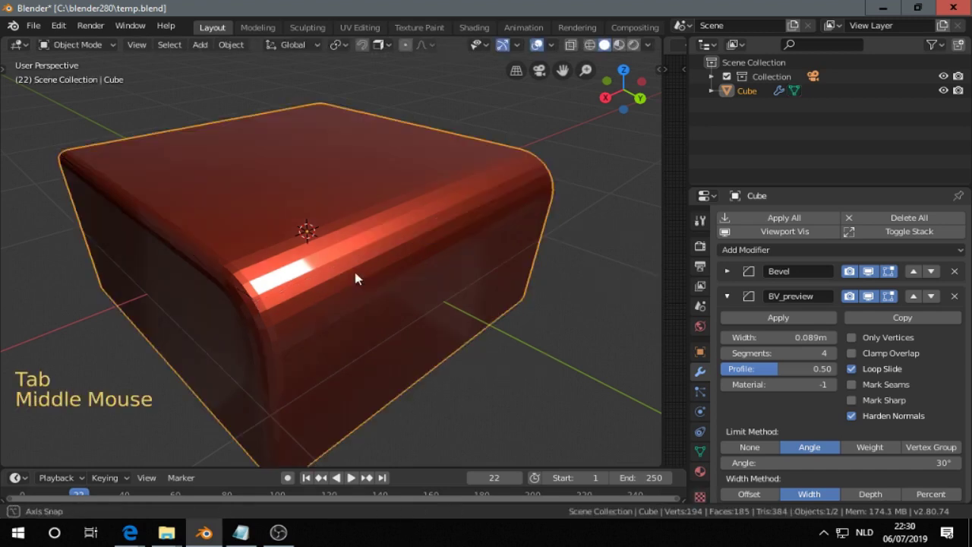
left_click(727, 297)
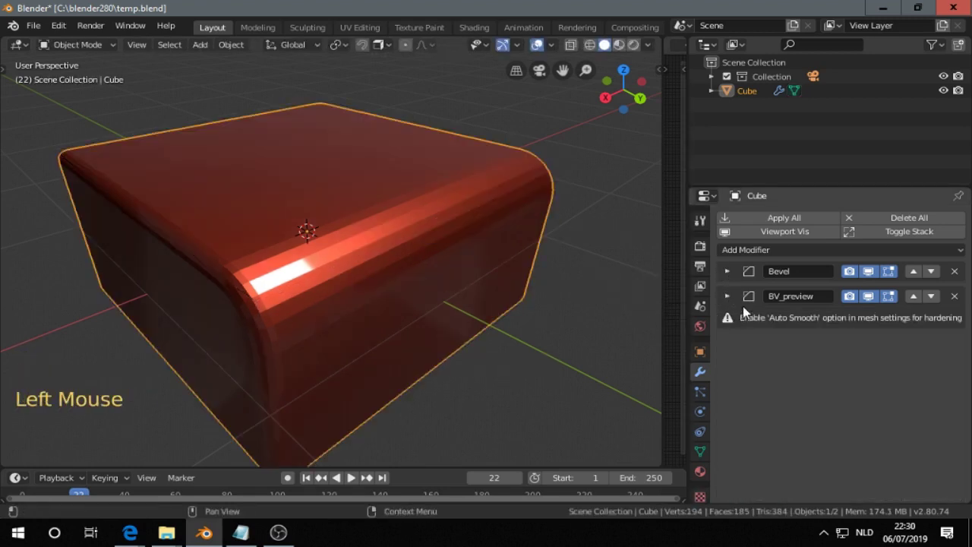
left_click(728, 272)
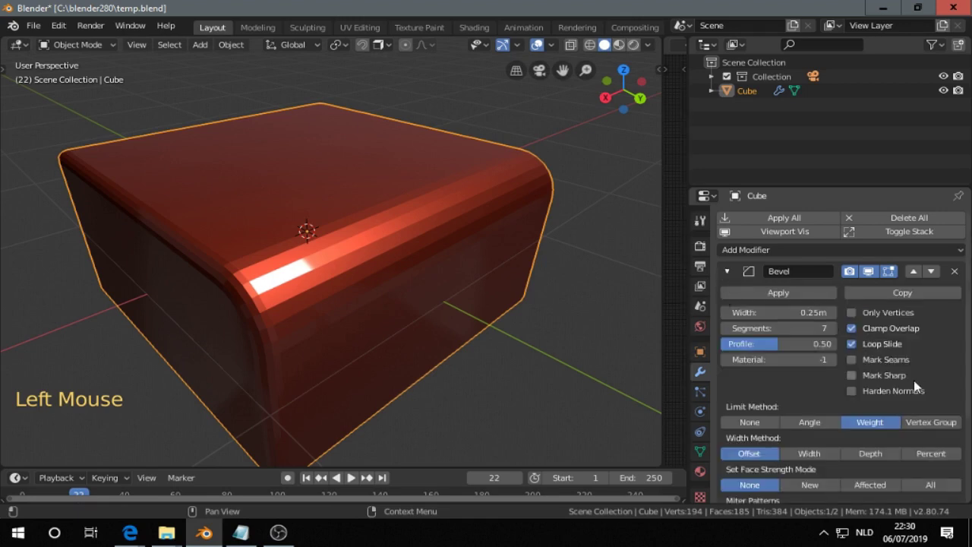
left_click(729, 272)
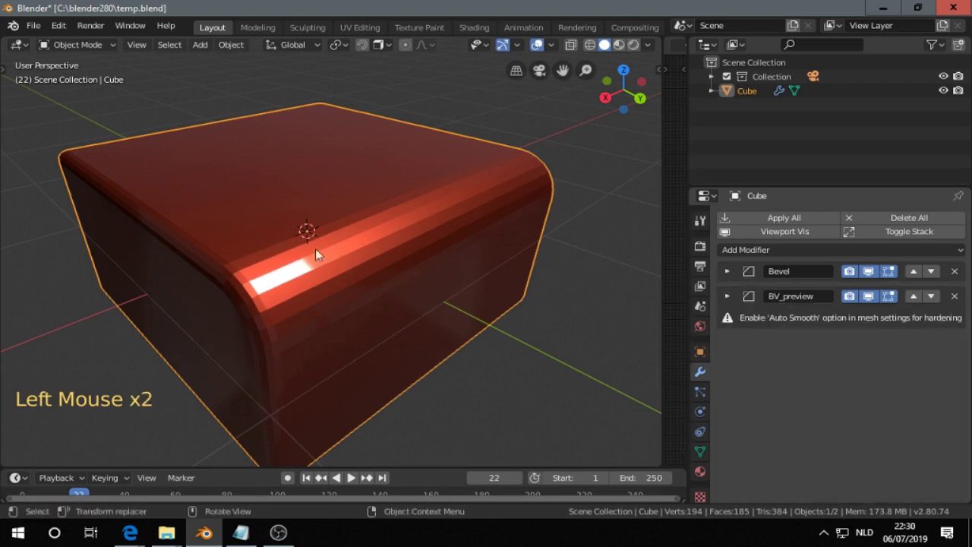
left_click(727, 296)
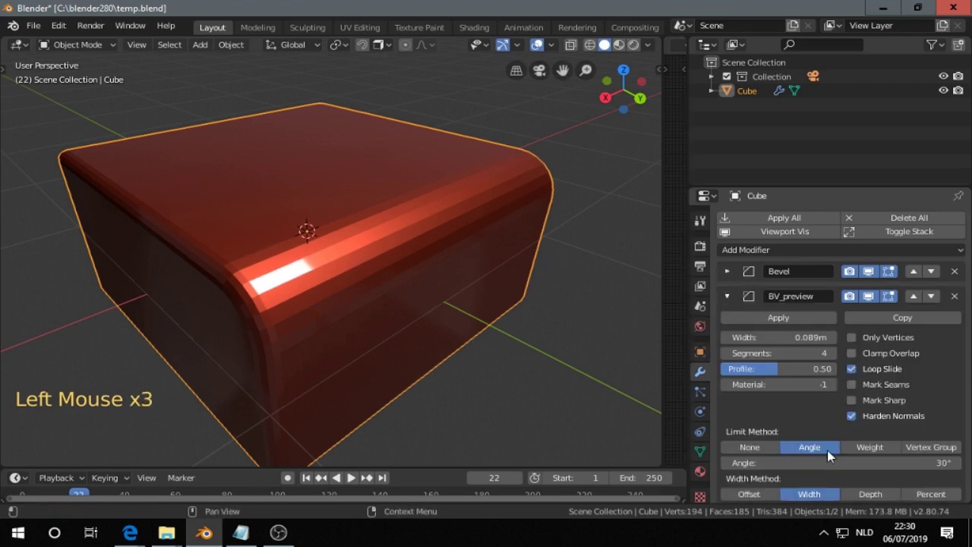
left_click(727, 296)
left_click(728, 271)
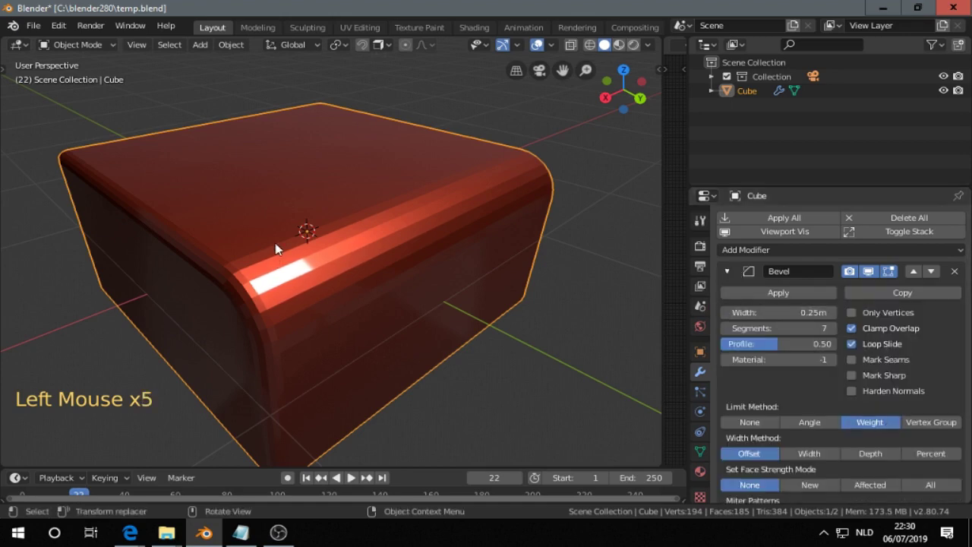
Select one top edge of the cube in Edit Mode, dismiss the Alt+X menu, and return to Object Mode
key("Tab")
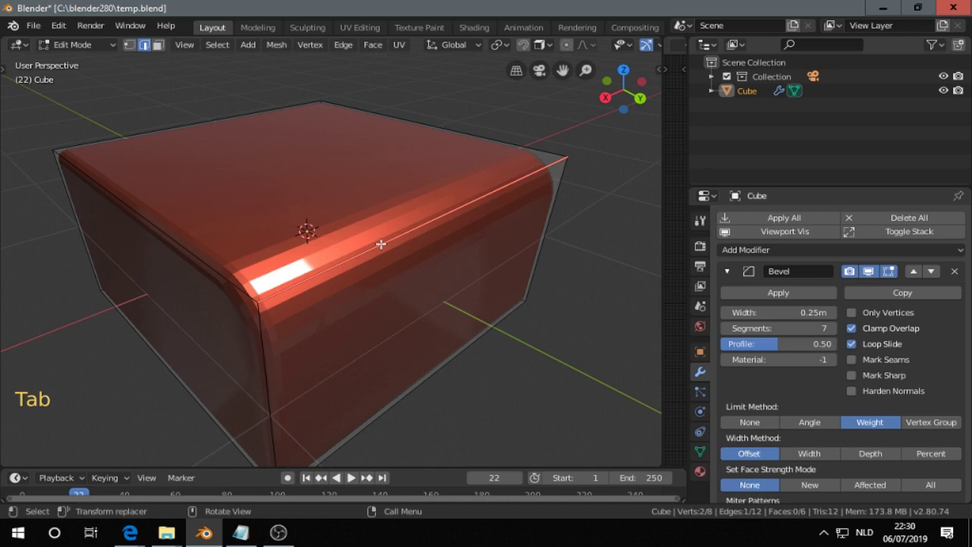
key("2")
key("3")
left_click(380, 244)
key("2")
left_click(379, 242)
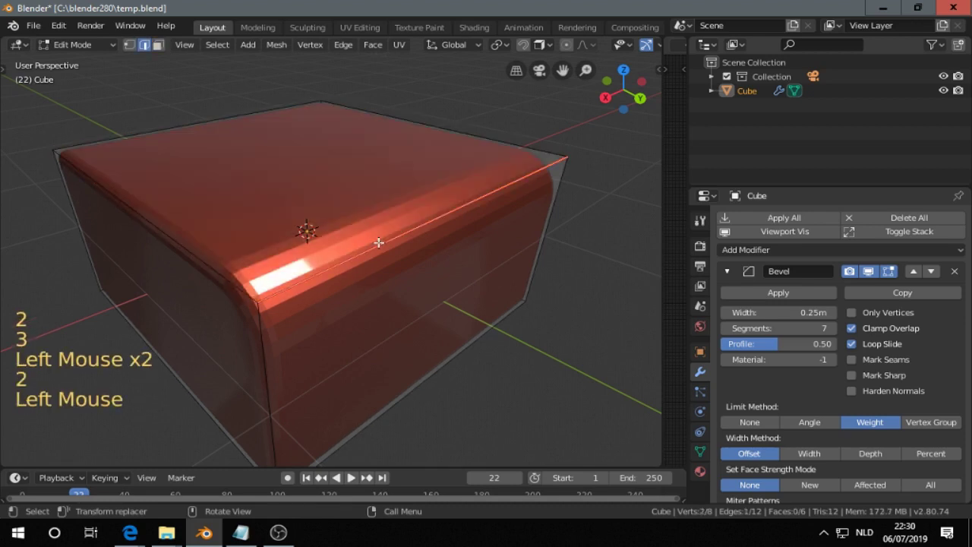
key("alt+x")
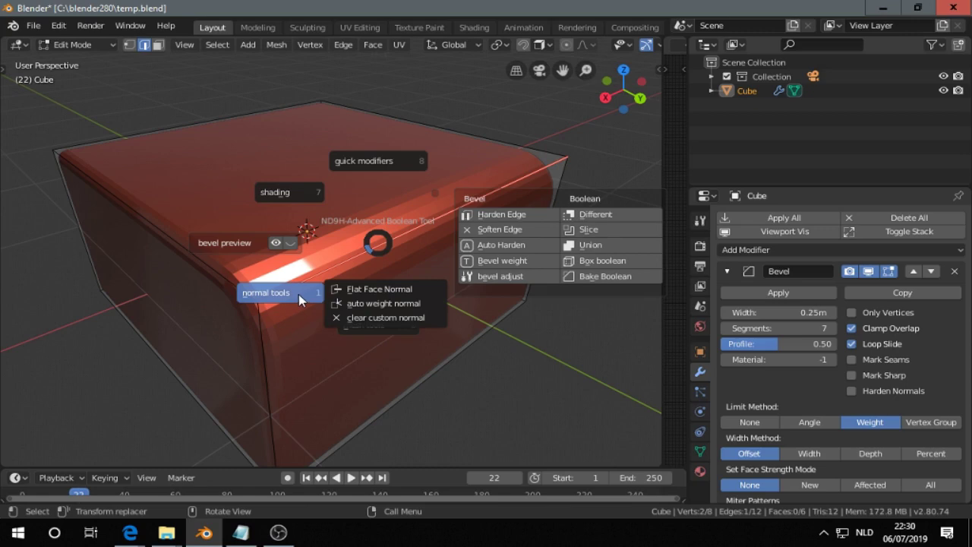
left_click(374, 241)
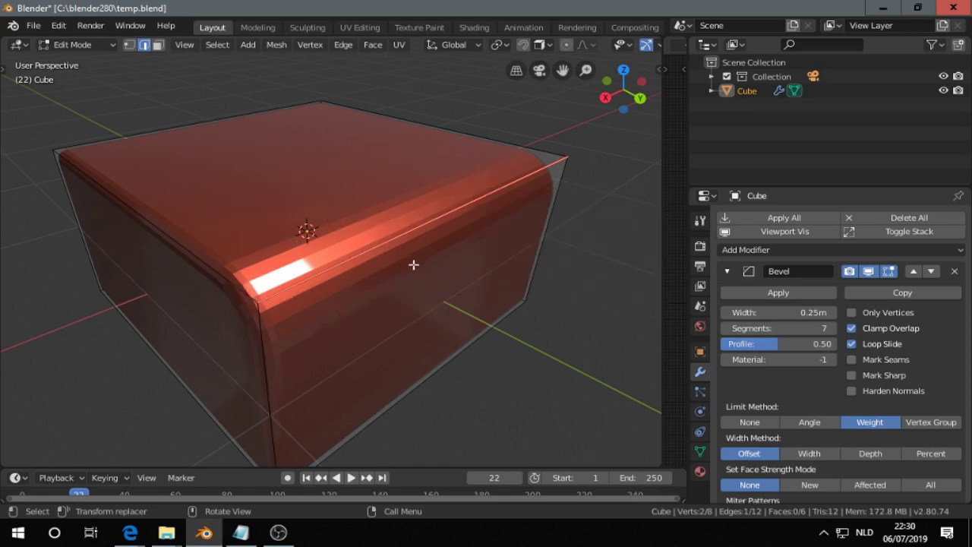
key("Tab")
Apply auto weighted normals, view the mesh Normals panel, then undo the change
middle_click(322, 240)
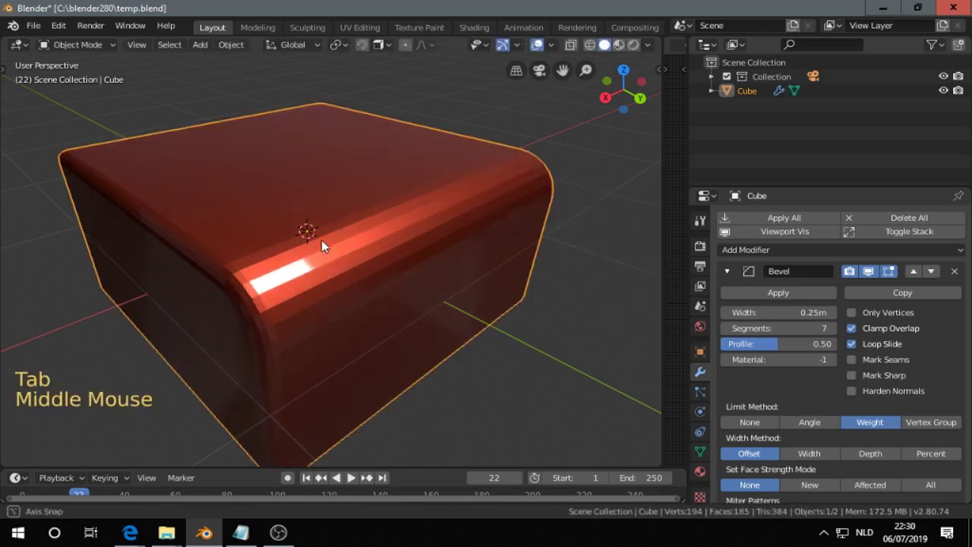
key("alt+x")
left_click(231, 296)
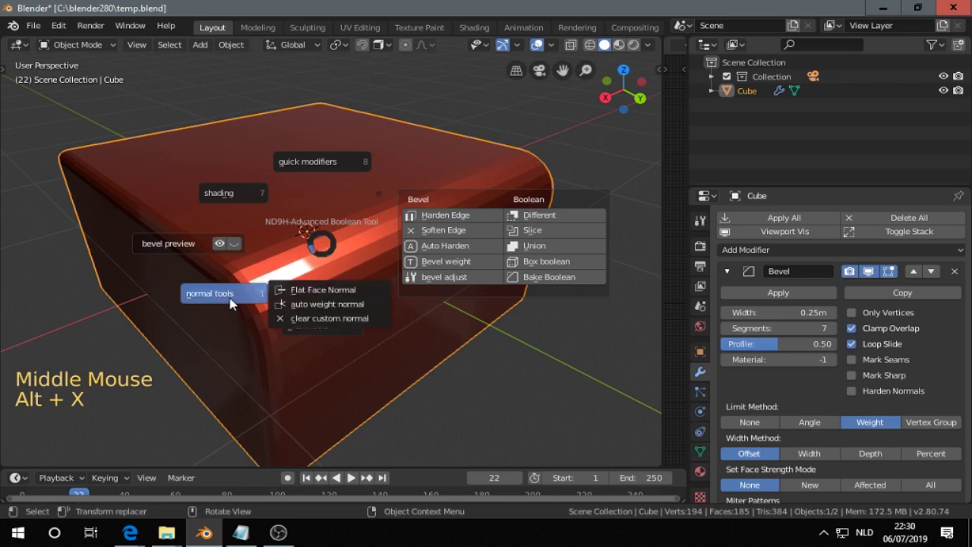
left_click(323, 305)
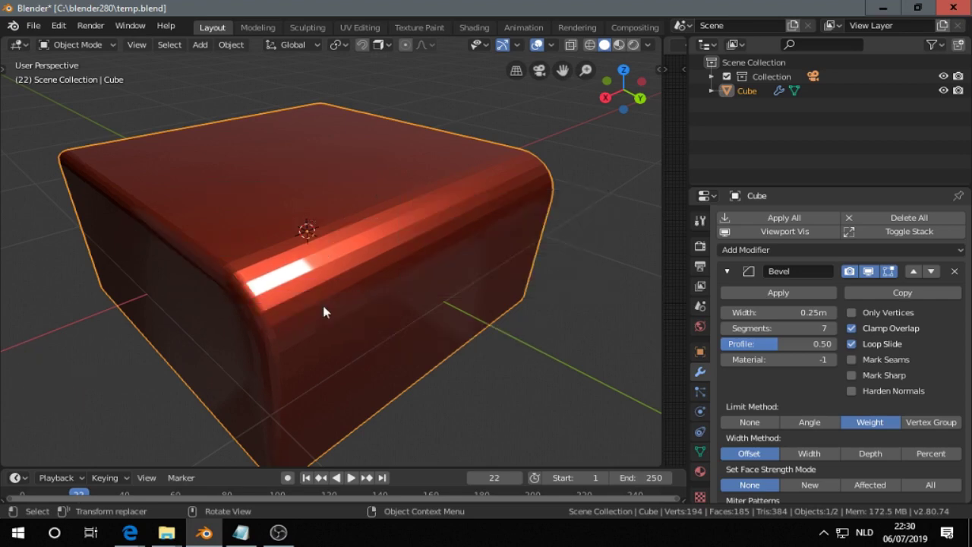
middle_click_drag(351, 310, 332, 303)
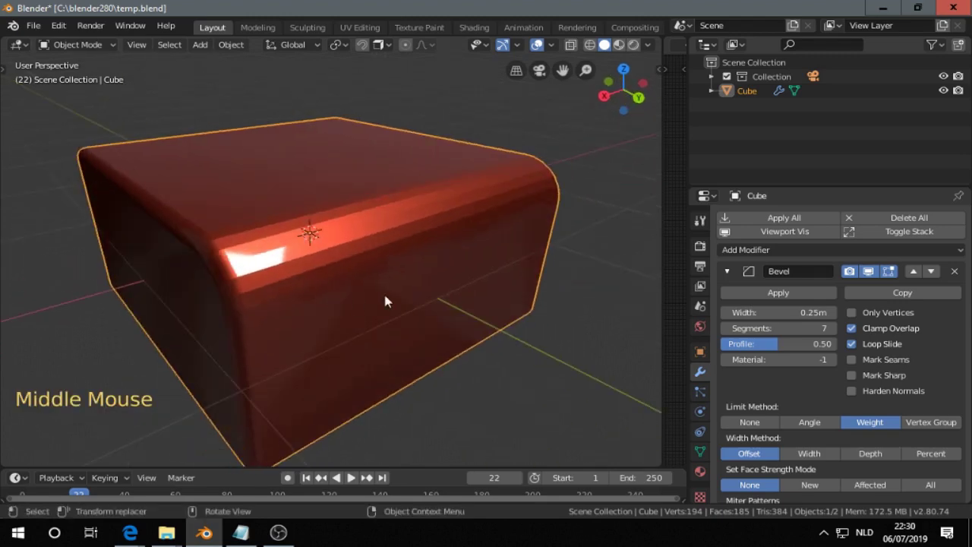
left_click(700, 451)
scroll(767, 426, "down", 2)
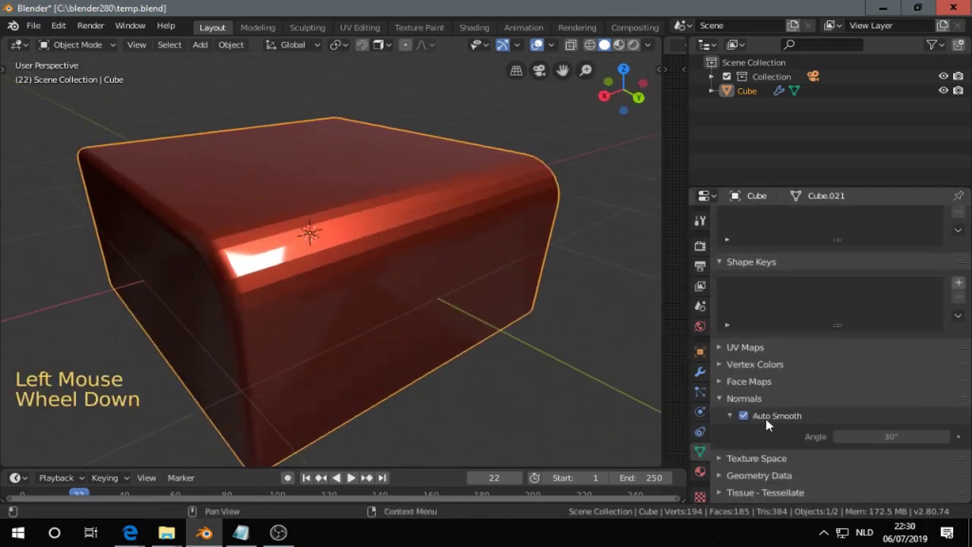
key("ctrl+z")
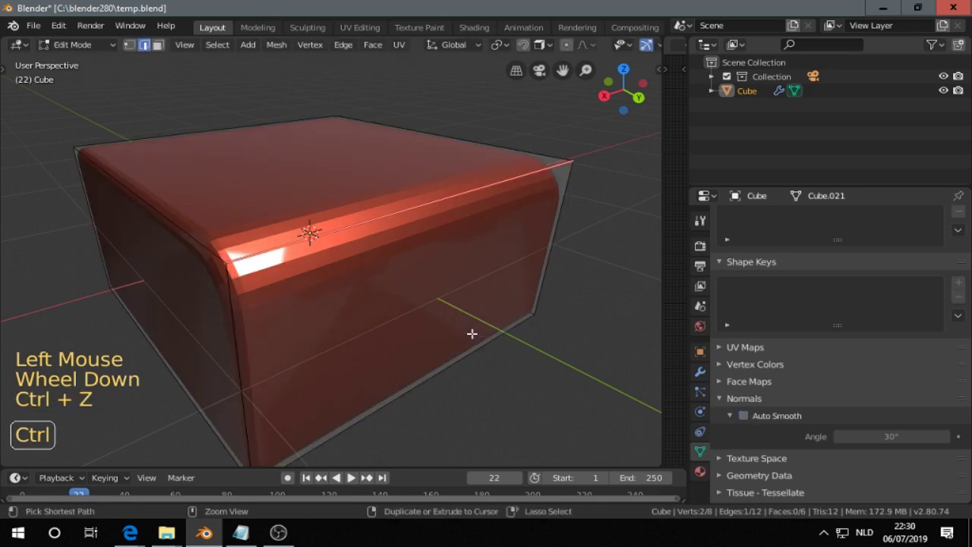
Smooth-shade the cube's faces in Edit Mode and the whole cube in Object Mode
middle_click_drag(478, 289, 430, 292)
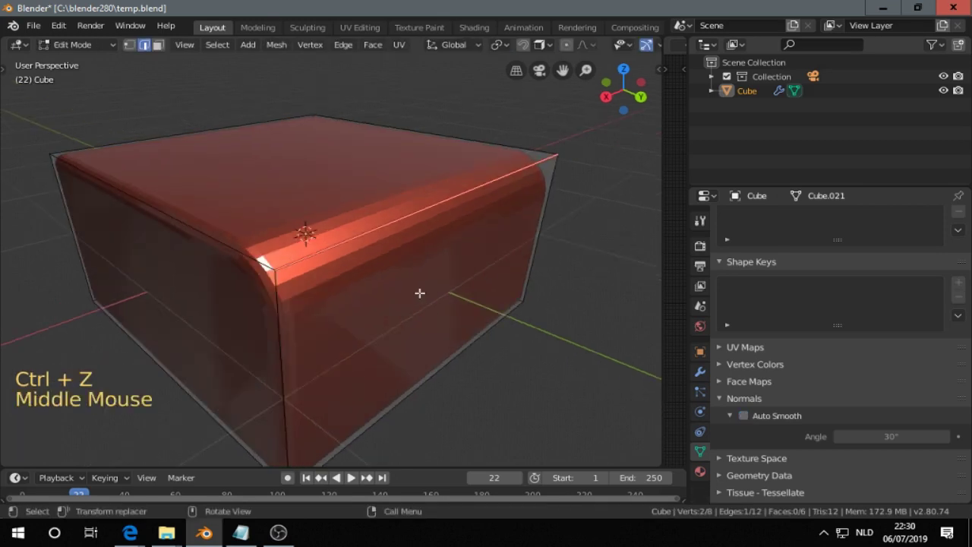
key("z")
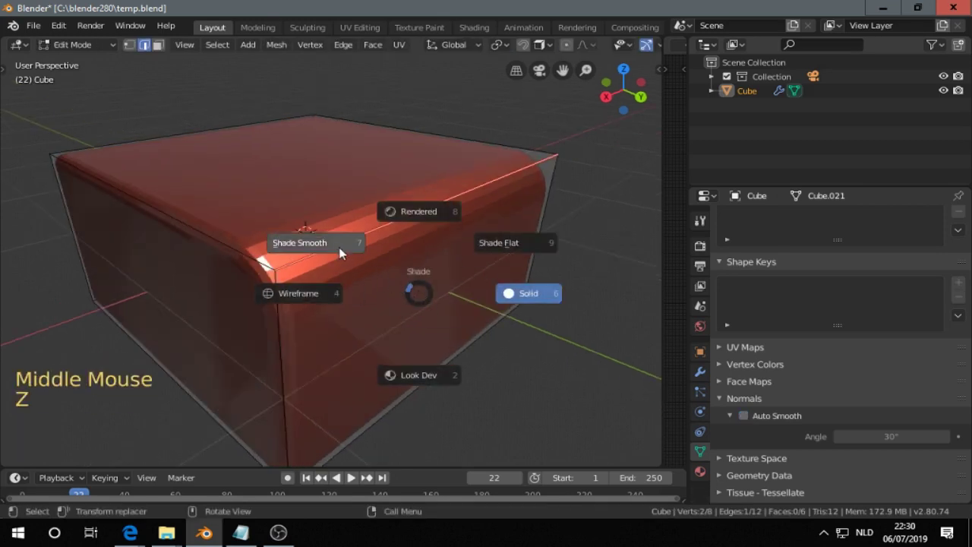
left_click(335, 244)
key("Tab")
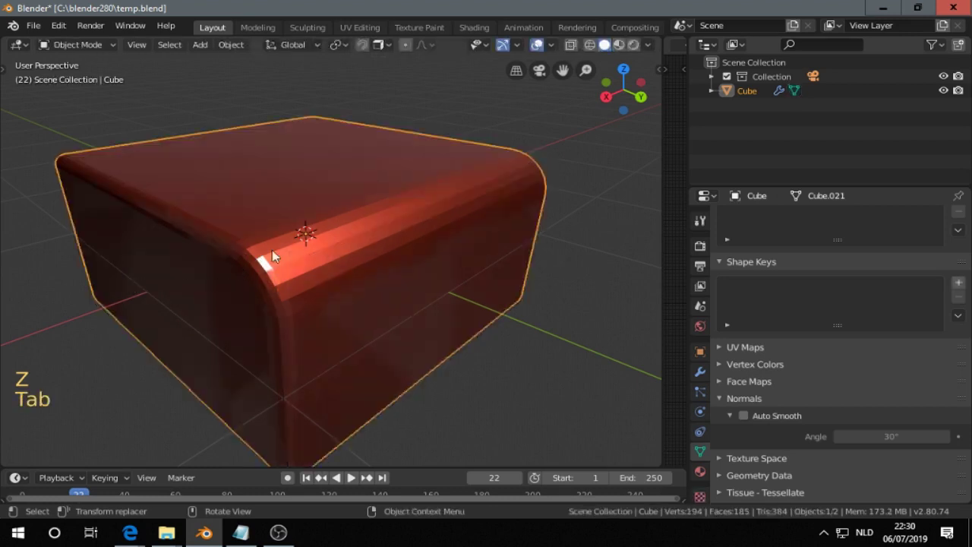
left_click(287, 249)
key("z")
left_click(177, 197)
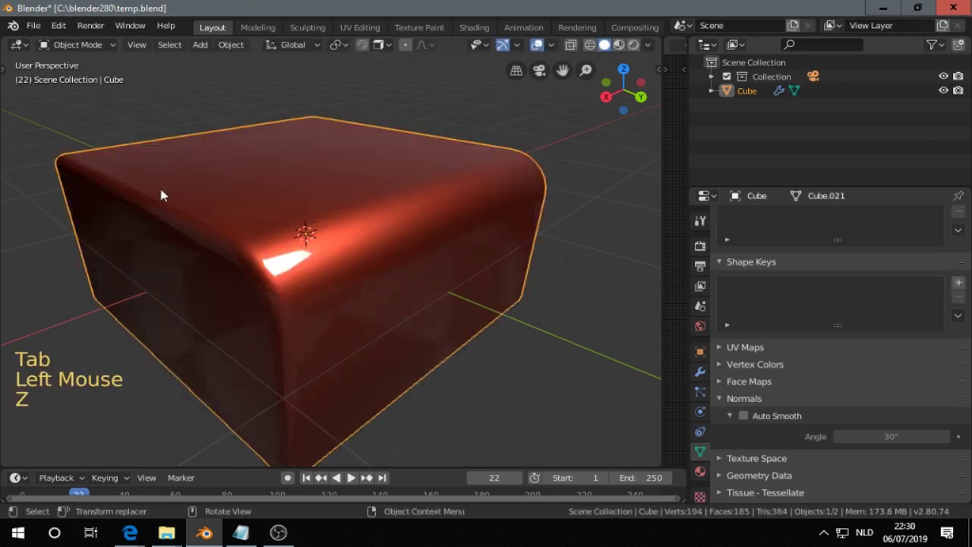
Apply auto weighted normals to the cube, turning Auto Smooth on
middle_click_drag(320, 261, 322, 263)
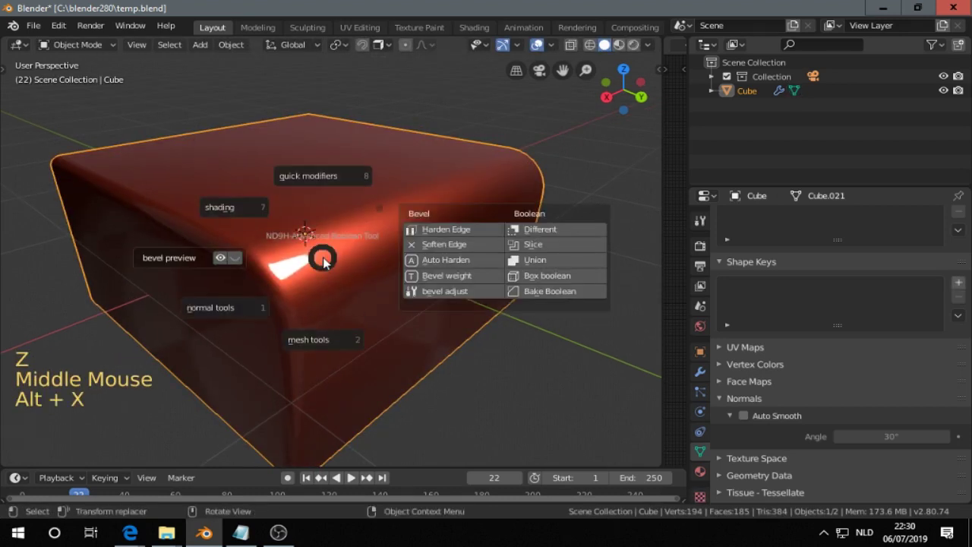
mouse_move(251, 308)
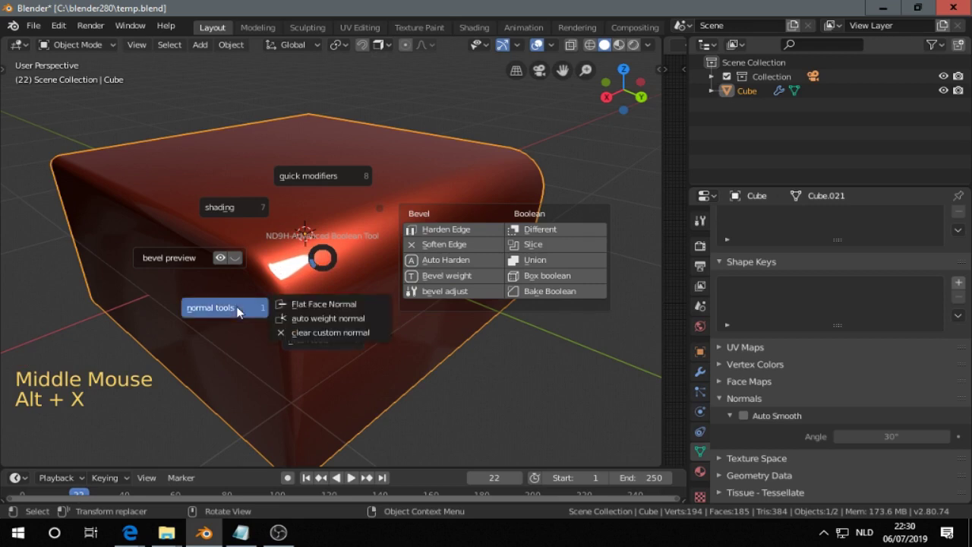
left_click(327, 318)
middle_click_drag(368, 314, 397, 280)
left_click(700, 373)
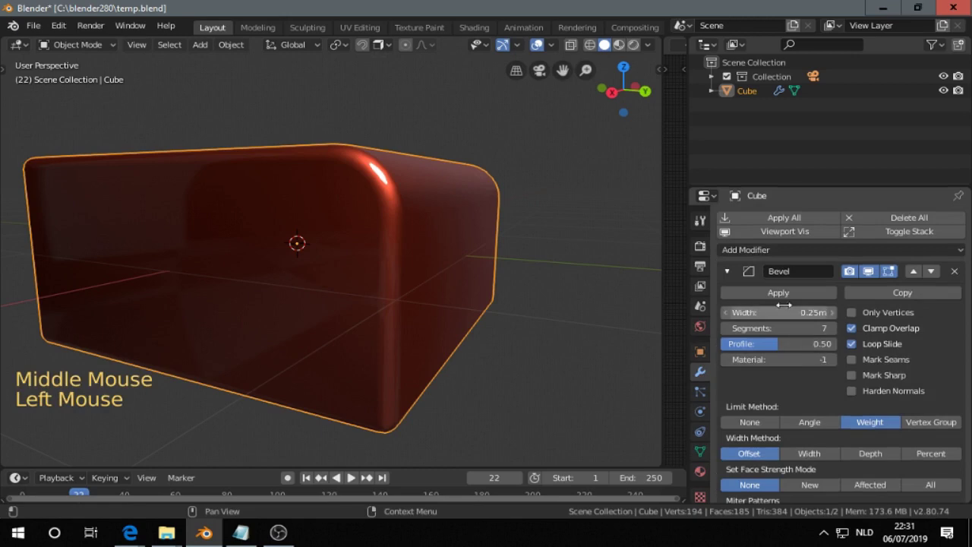
Add a Weighted Normal modifier (Face Area, weight 50) below Bevel and BV_preview
left_click(728, 271)
left_click(743, 245)
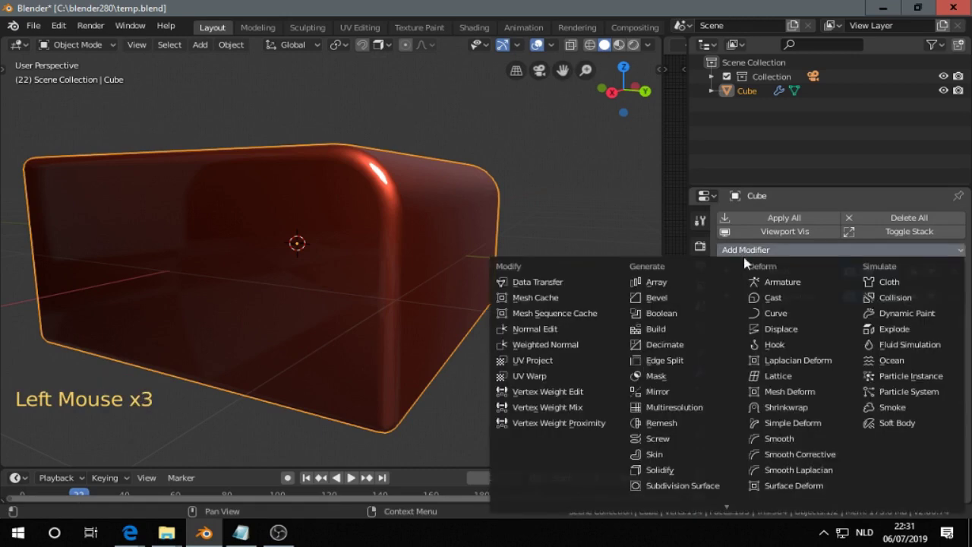
left_click(568, 347)
scroll(569, 346, "down", 2)
middle_click_drag(569, 346, 364, 272)
left_click(280, 237)
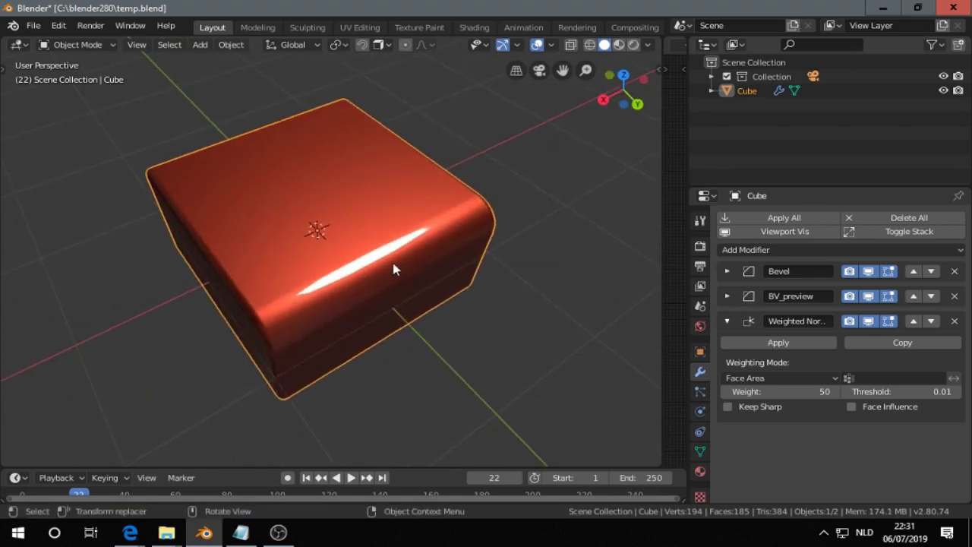
Snap the 3D cursor to the midpoint of the box's front top edge
middle_click_drag(341, 275, 245, 235)
left_click(240, 230)
key("Tab")
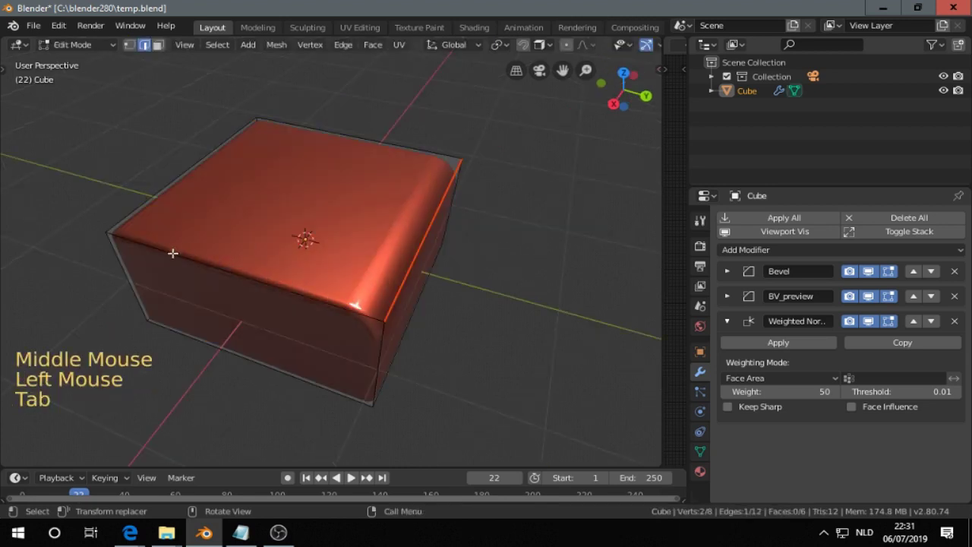
middle_click_drag(173, 253, 209, 261)
key("2")
left_click(266, 288)
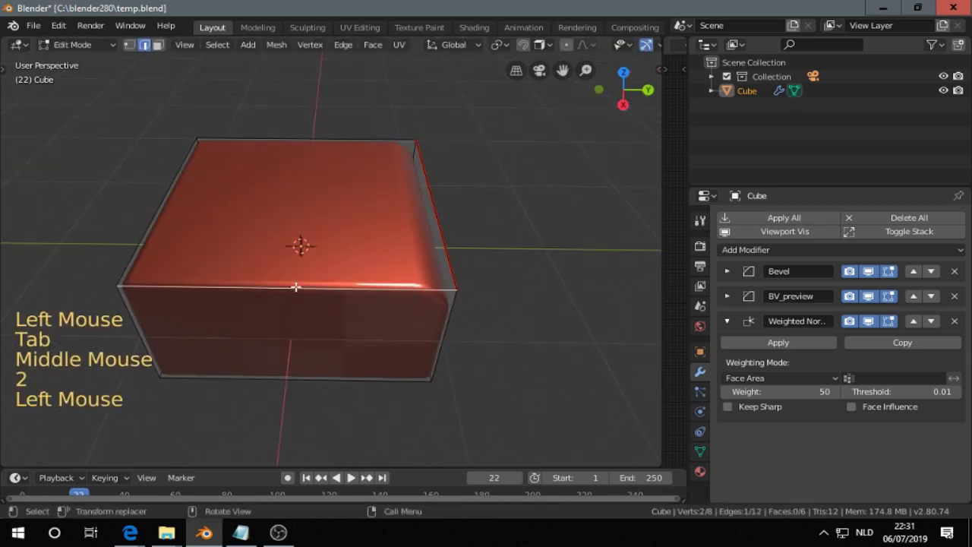
middle_click_drag(297, 286, 315, 281)
key("shift+s")
left_click(333, 362)
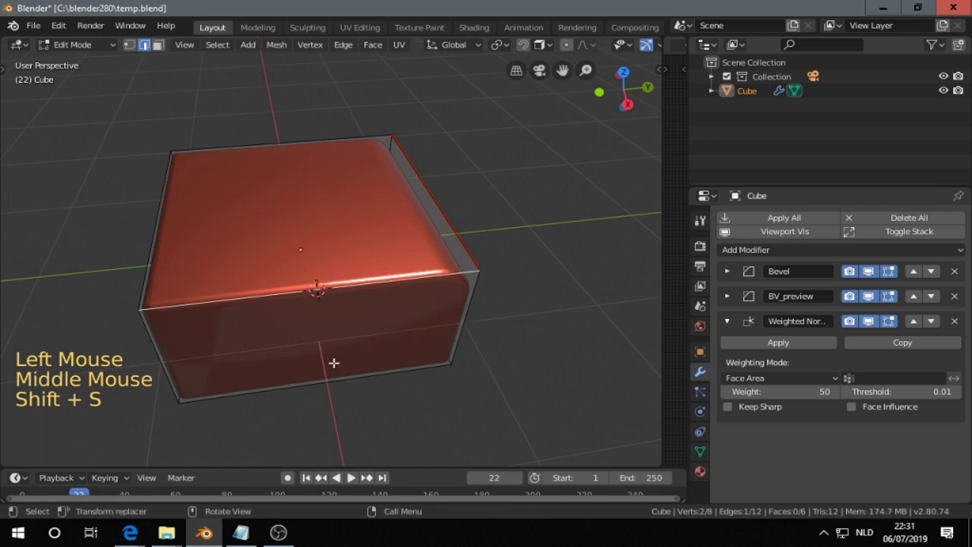
key("Tab")
Add a new cube, Cube.001, at the 3D cursor
middle_click_drag(387, 363, 437, 316)
key("shift+a")
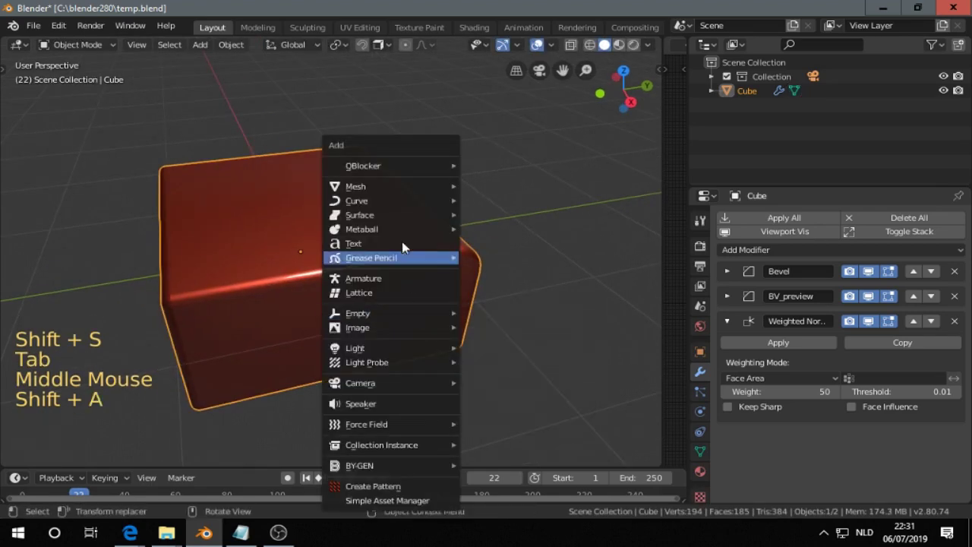
mouse_move(396, 196)
left_click(488, 201)
scroll(418, 282, "down", 3)
middle_click_drag(418, 282, 447, 305)
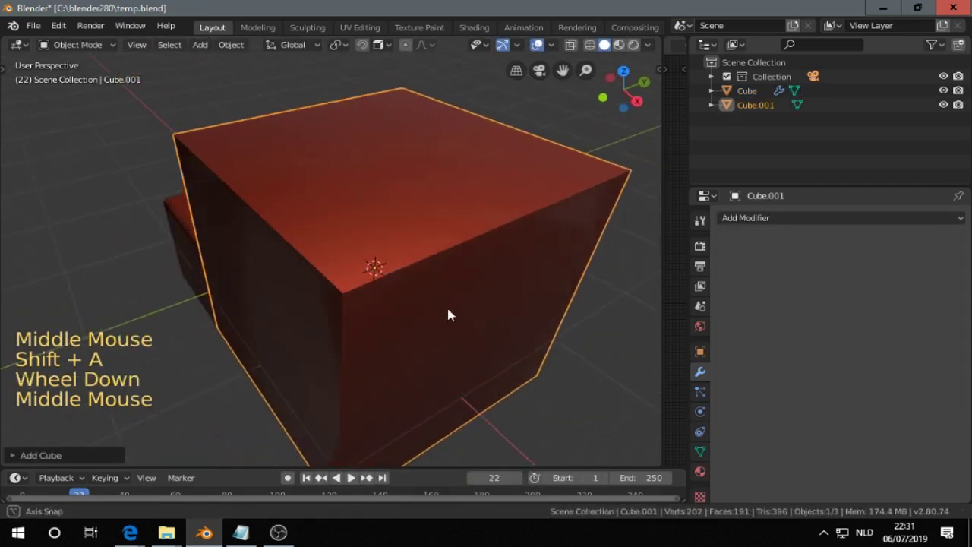
Shrink the new cube, then stretch it along Z into a tall narrow block
key("s")
left_click(393, 318)
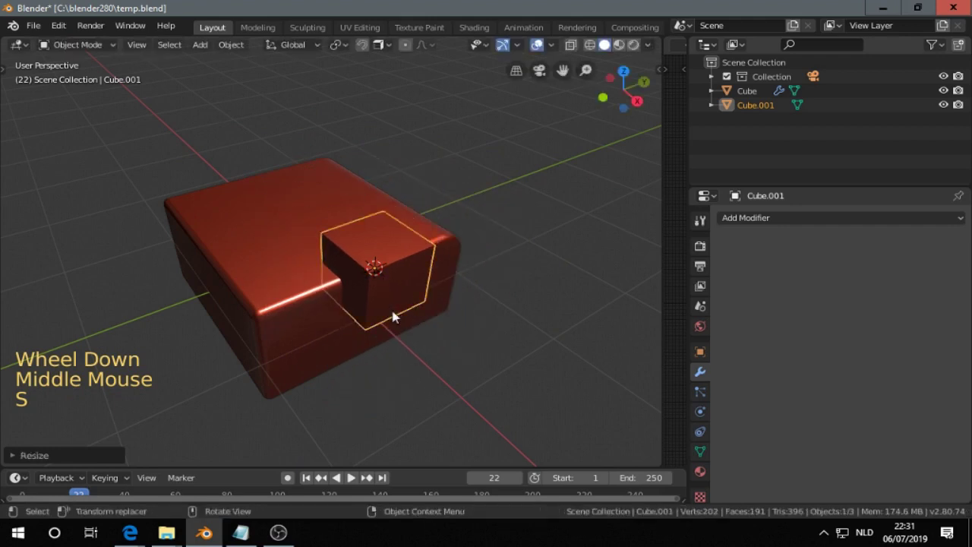
key("s")
key("z")
left_click(421, 458)
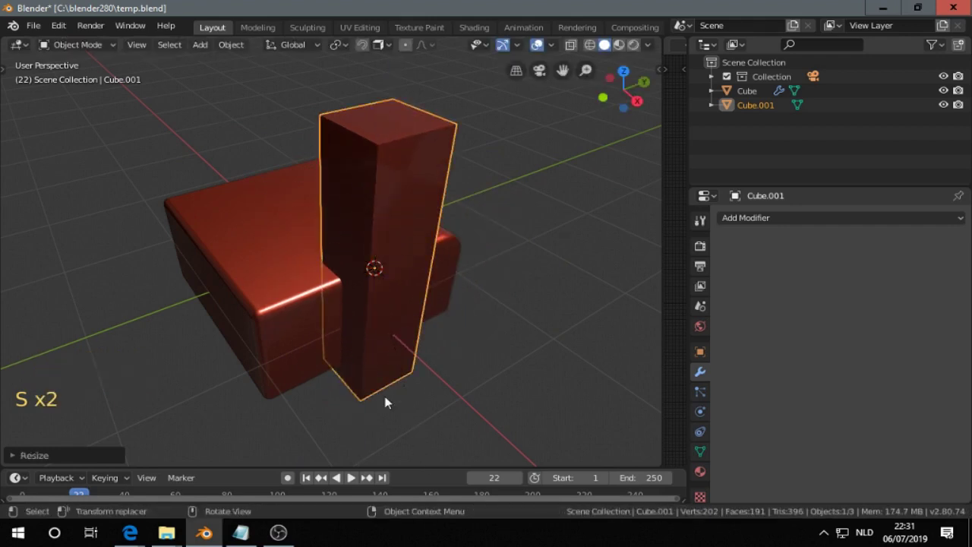
middle_click_drag(386, 402, 411, 272)
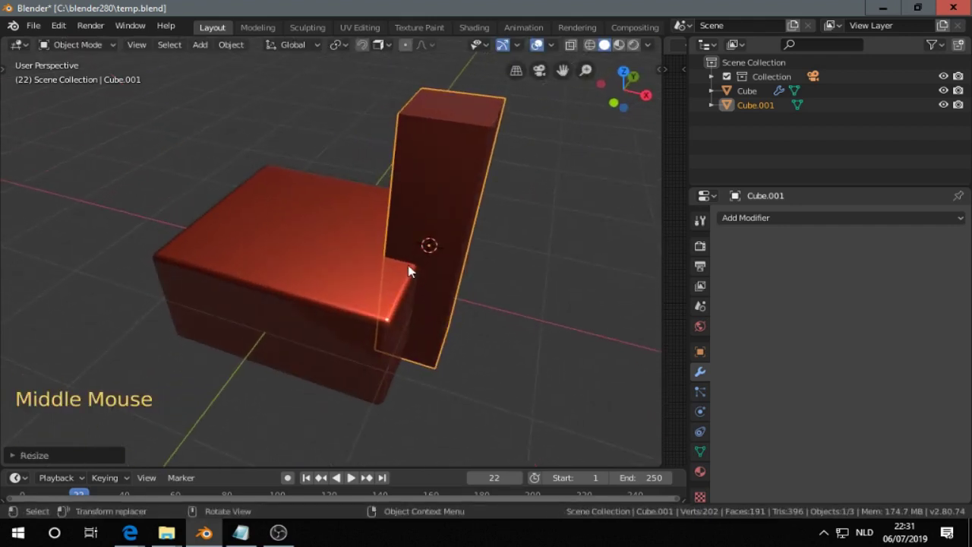
Apply the block's scale and add the rounded box to the selection as active
key("ctrl+a")
left_click(384, 267)
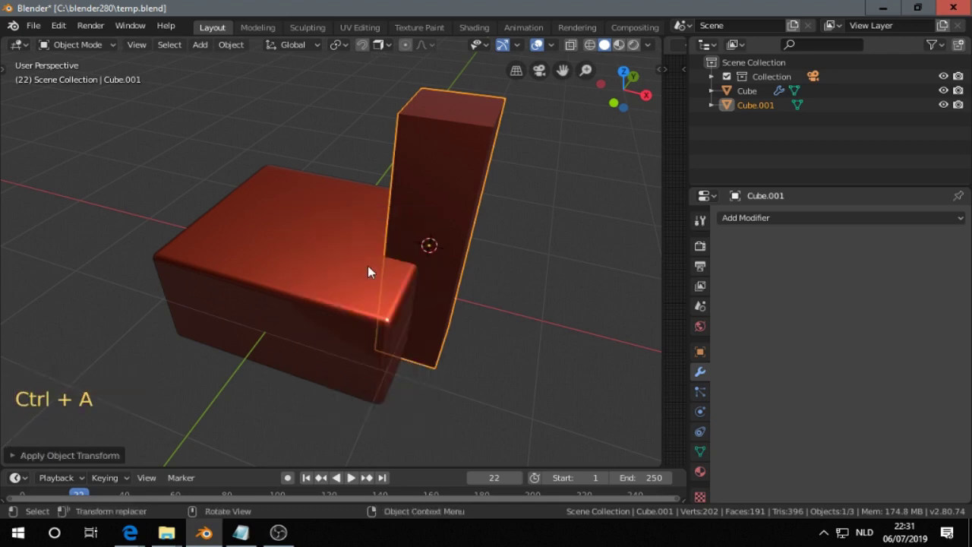
left_click(378, 271, "shift")
middle_click_drag(361, 265, 276, 278)
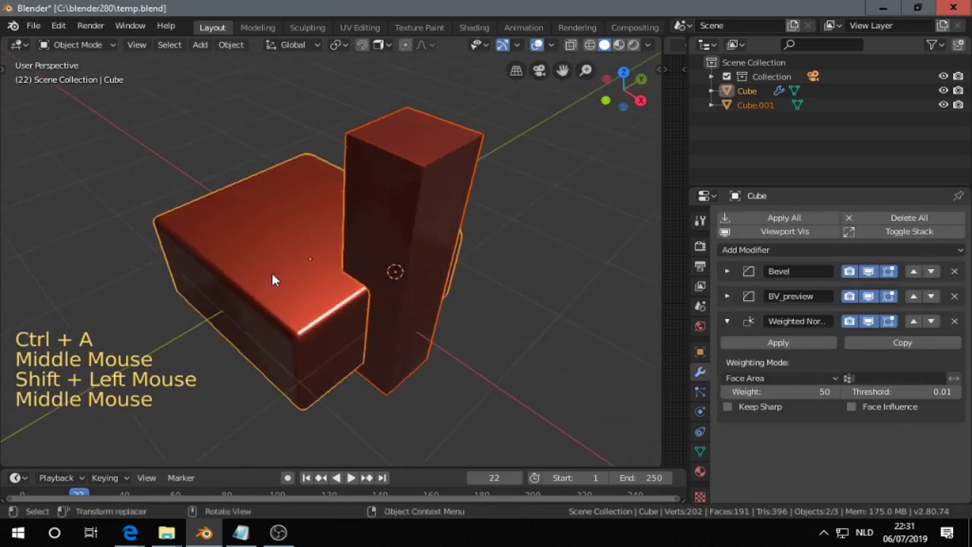
Cut the tall block out of the rounded box with a Difference boolean
key("alt+x")
left_click(503, 245)
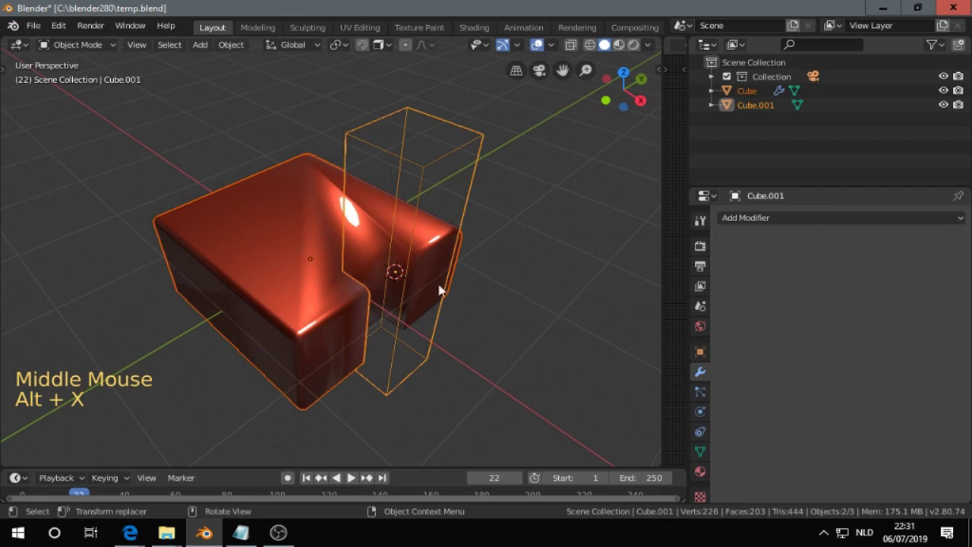
middle_click_drag(441, 289, 427, 312)
scroll(415, 301, "up", 2)
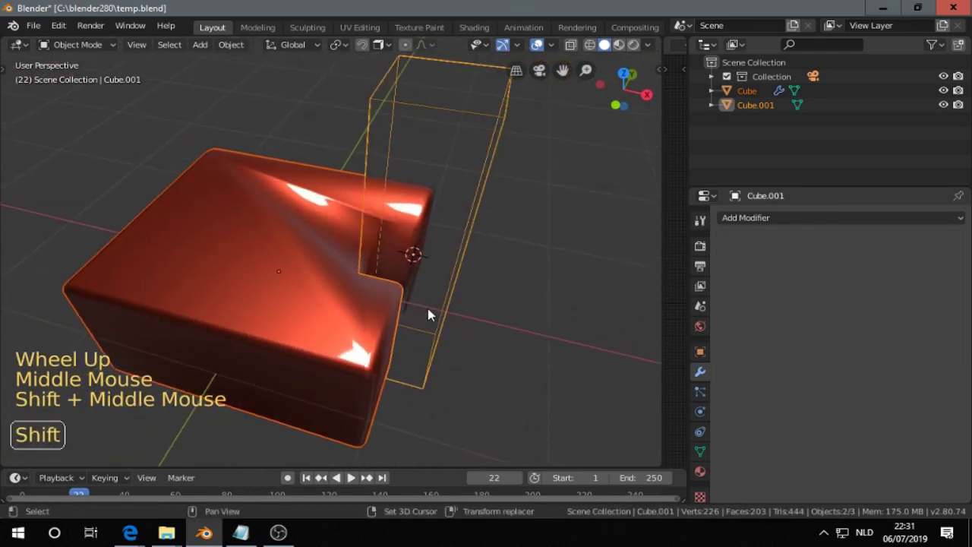
Bevel two vertical edges of the Cube.001 cutter in Edit Mode
left_click(368, 194)
middle_click_drag(369, 194, 386, 121)
key("Tab")
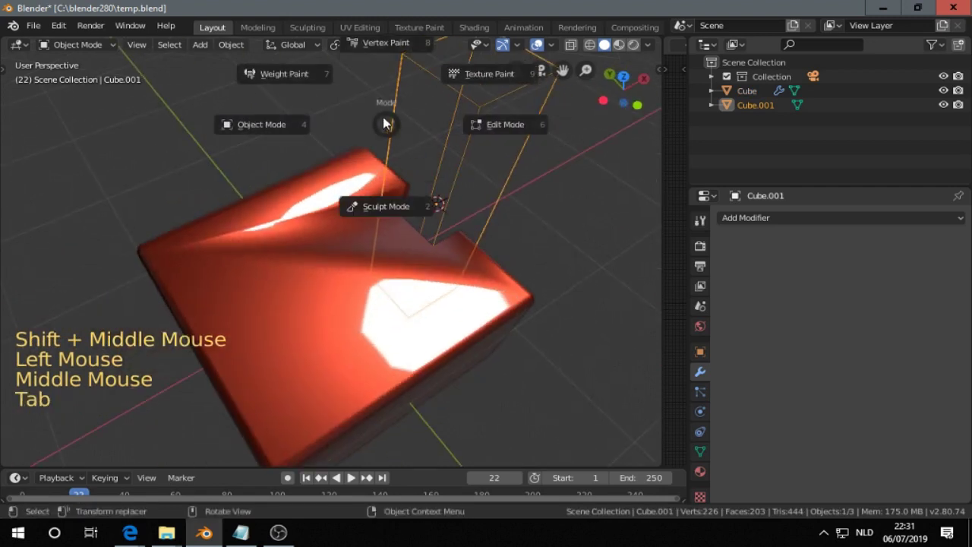
middle_click_drag(479, 150, 501, 151, "shift")
key("2")
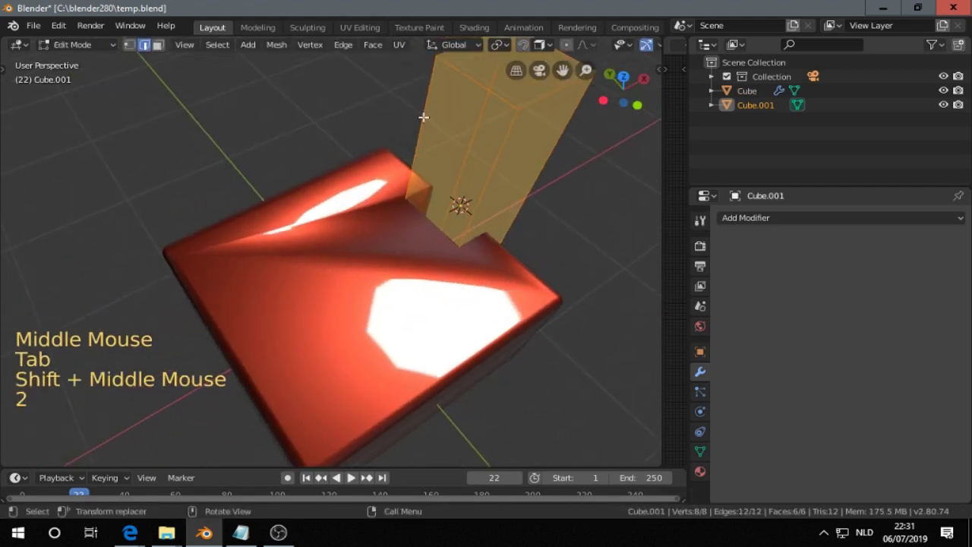
left_click(420, 129)
left_click(512, 157, "shift")
key("ctrl+b")
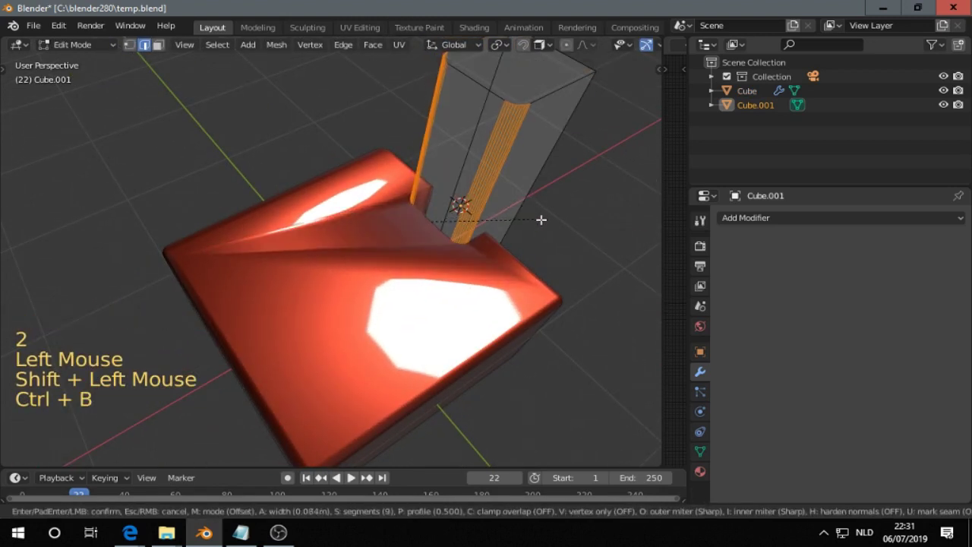
left_click(544, 221)
key("Tab")
mouse_move(369, 245)
middle_mouse_down()
mouse_move(223, 236)
mouse_move(375, 278)
mouse_move(217, 288)
mouse_move(364, 239)
middle_mouse_up()
Move Cube.001_B above BV_preview and Weighted Normal, leaving Weighted Normal last in the stack
left_click(364, 238, "shift")
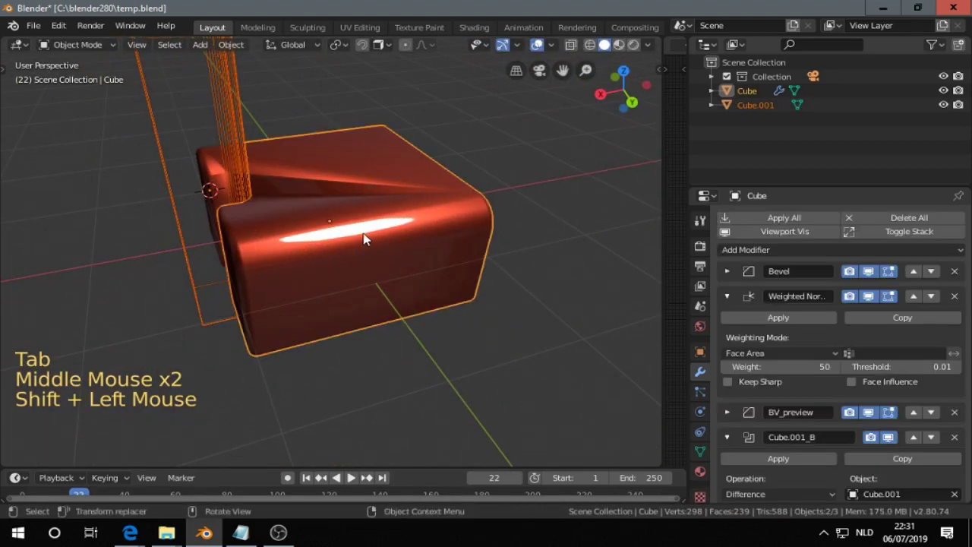
left_click(728, 296)
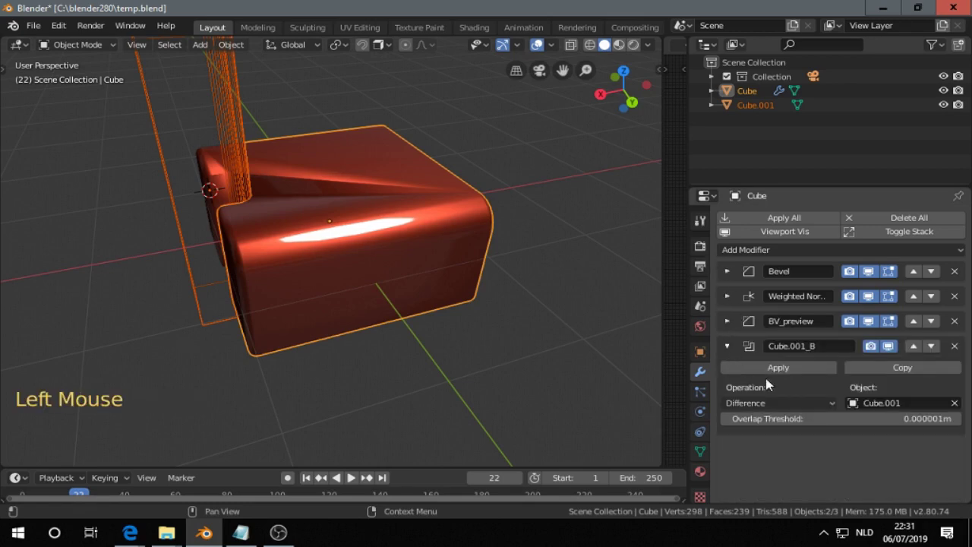
left_click(914, 345)
scroll(512, 263, "up", 2)
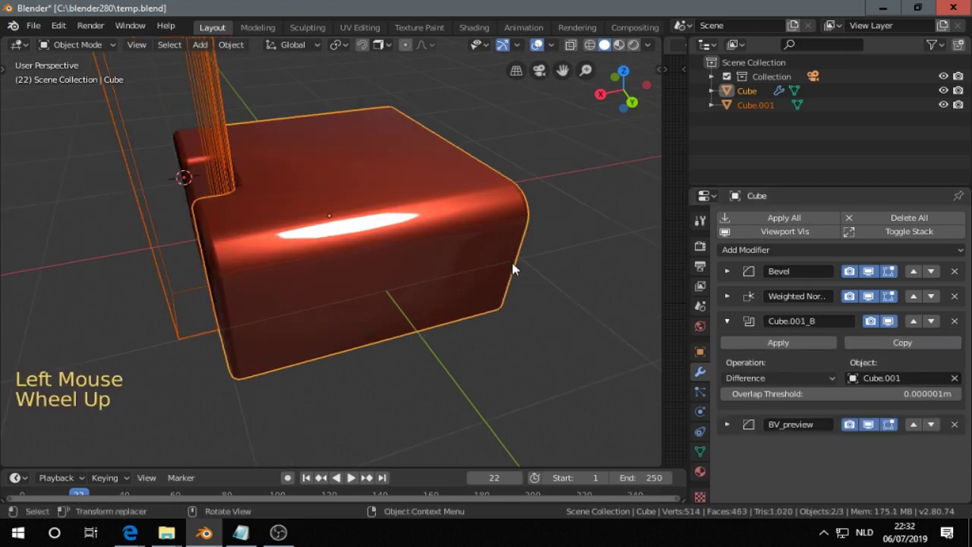
middle_click_drag(512, 262, 612, 275)
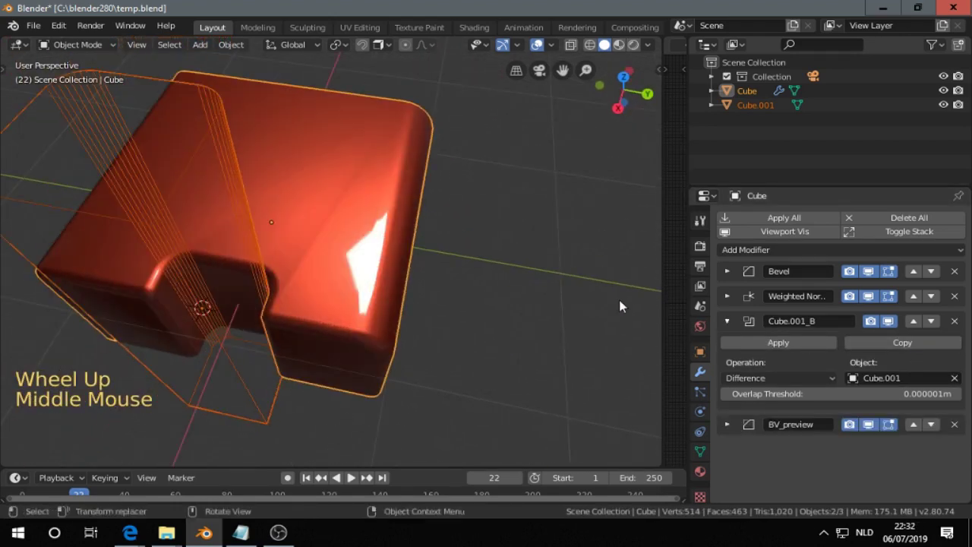
left_click(916, 322)
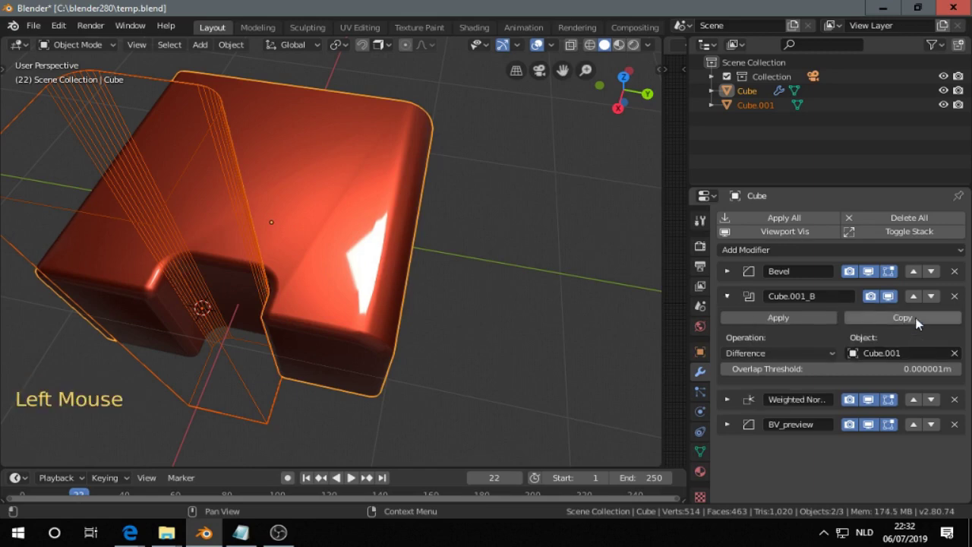
left_click(727, 299)
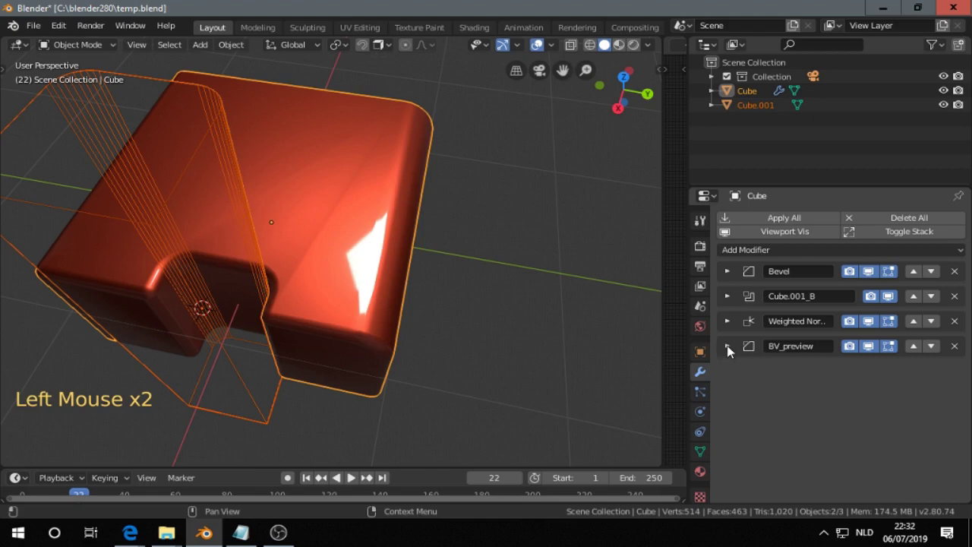
left_click(931, 322)
middle_click_drag(581, 337, 327, 268)
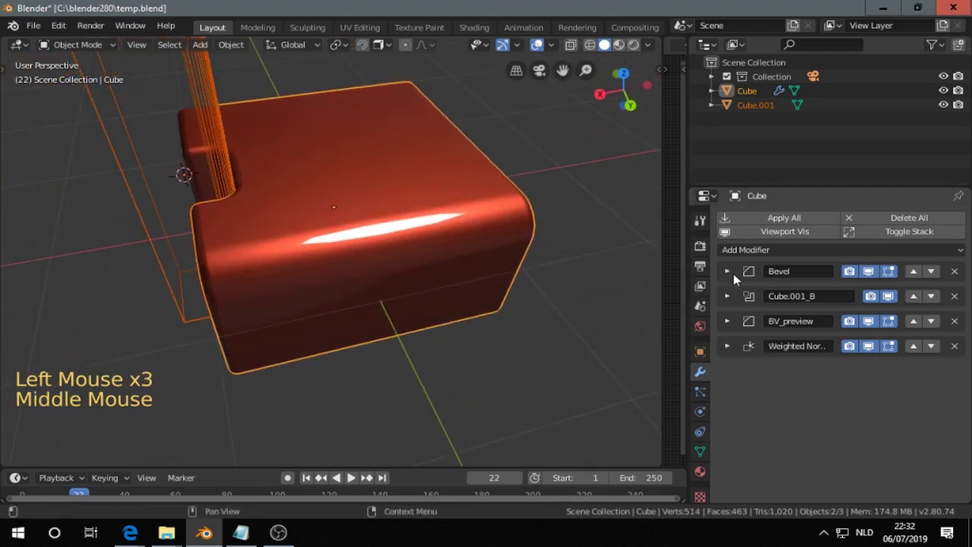
left_click(733, 272)
left_click(730, 273)
left_click(727, 298)
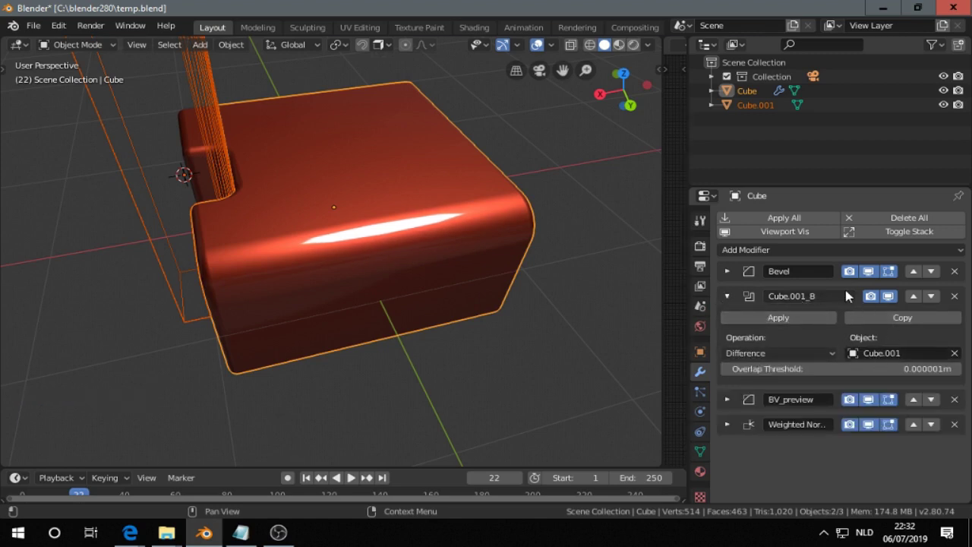
left_click(913, 297)
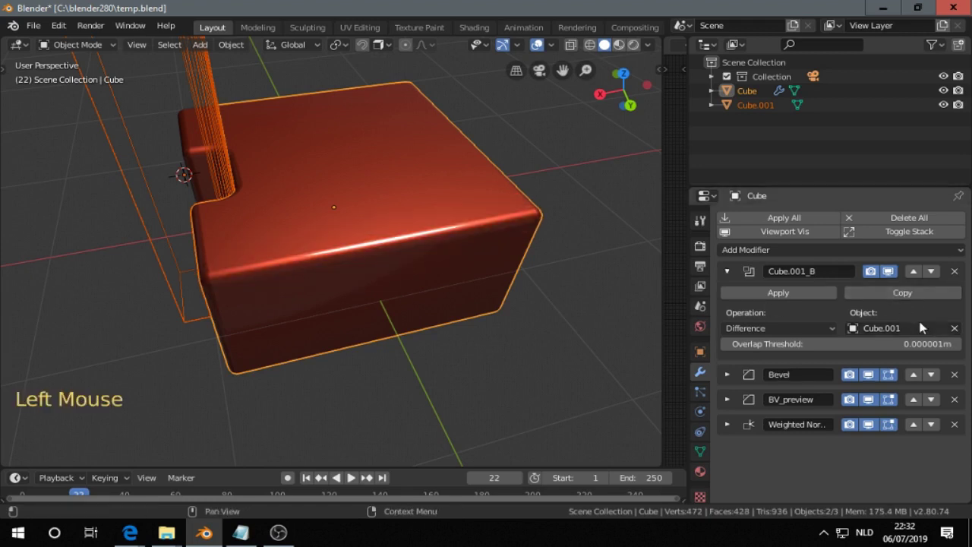
left_click(931, 272)
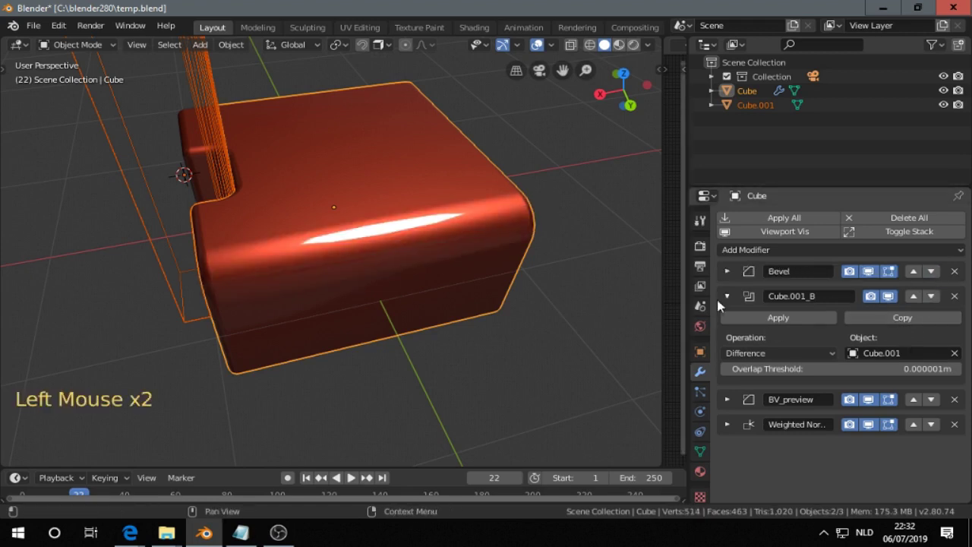
left_click(726, 297)
left_click(728, 323)
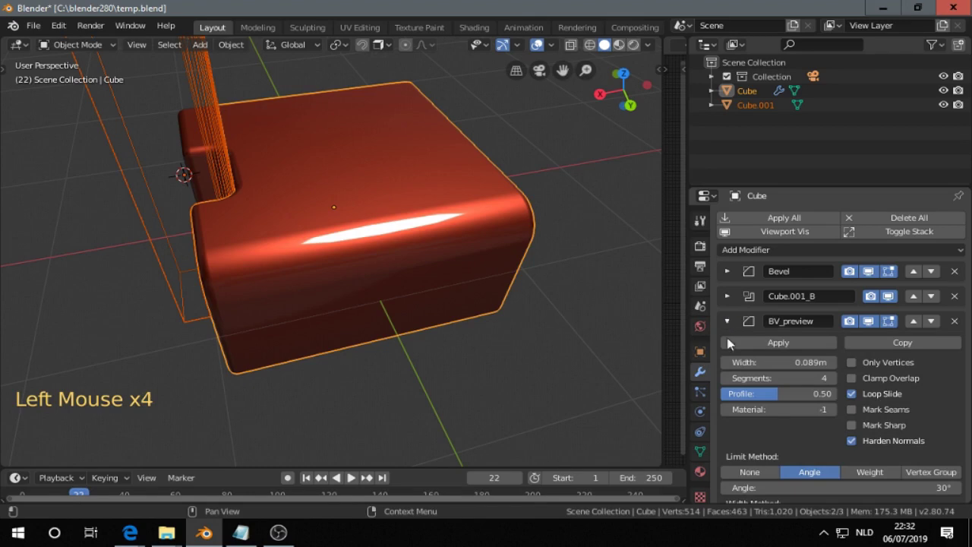
left_click(912, 321)
middle_click_drag(405, 282, 487, 285)
scroll(509, 285, "up", 2)
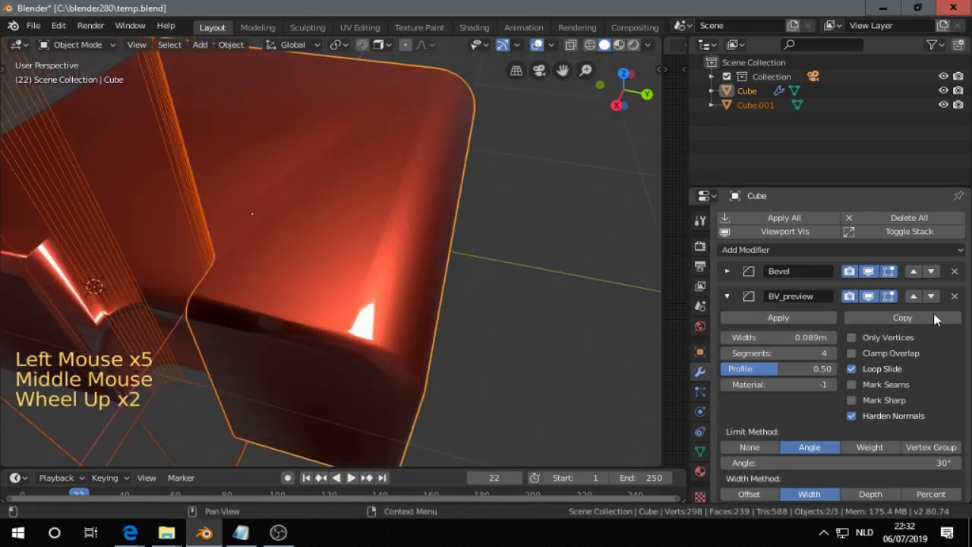
left_click(931, 295)
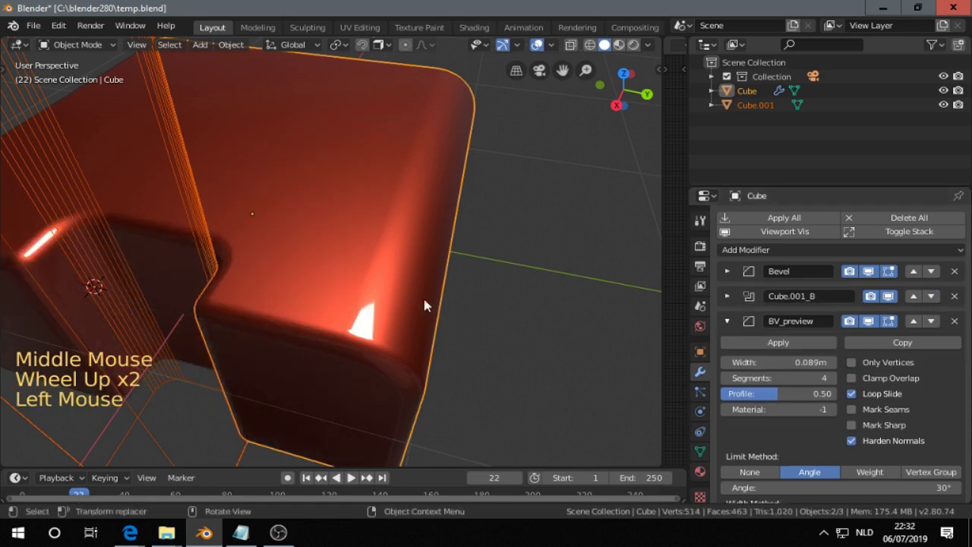
scroll(423, 294, "down", 2)
middle_click_drag(425, 293, 490, 287)
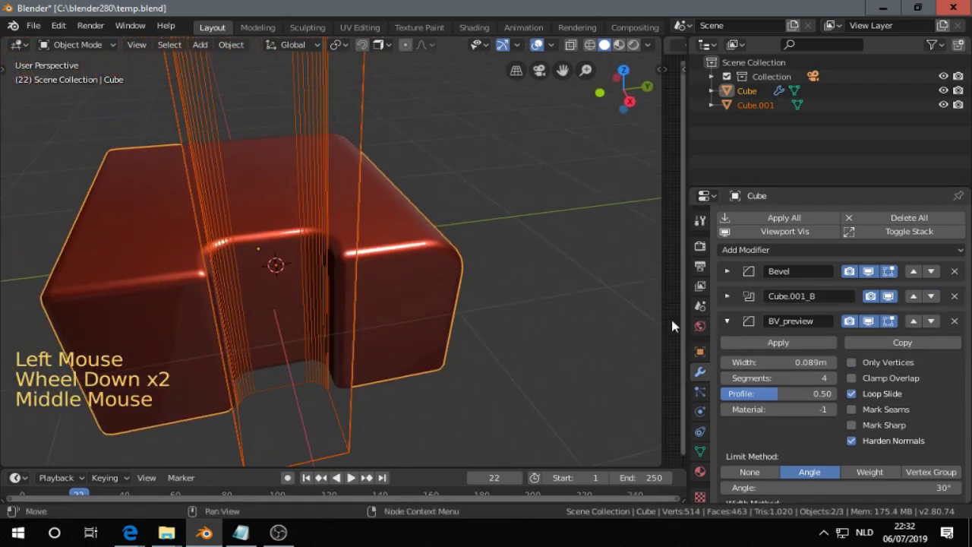
left_click(726, 321)
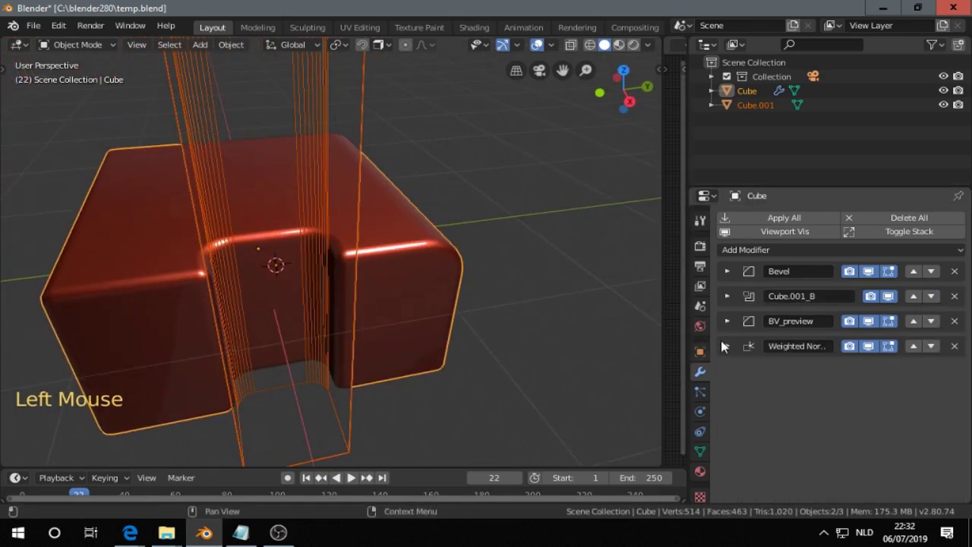
left_click(725, 347)
left_click(728, 349)
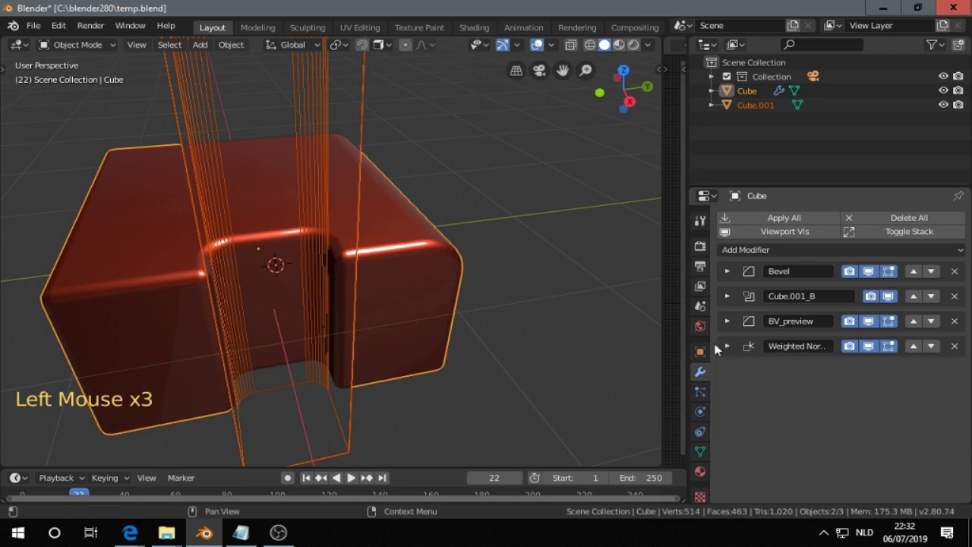